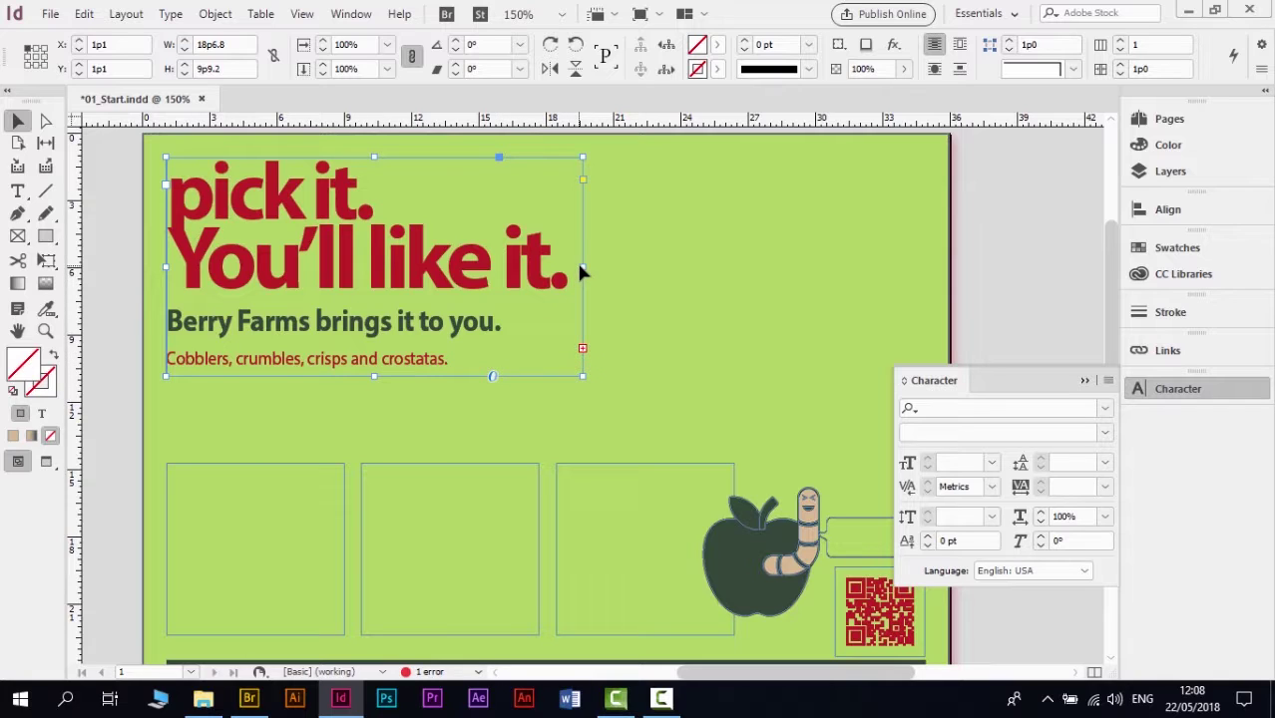
Step: Resize the headline text frame to about 18p5.6 wide and 12p6.8 high so that it fits all of its text
mouse_move(586, 267)
left_mouse_down()
mouse_move(897, 271)
mouse_move(579, 271)
left_mouse_up()
left_click_drag(373, 376, 373, 448)
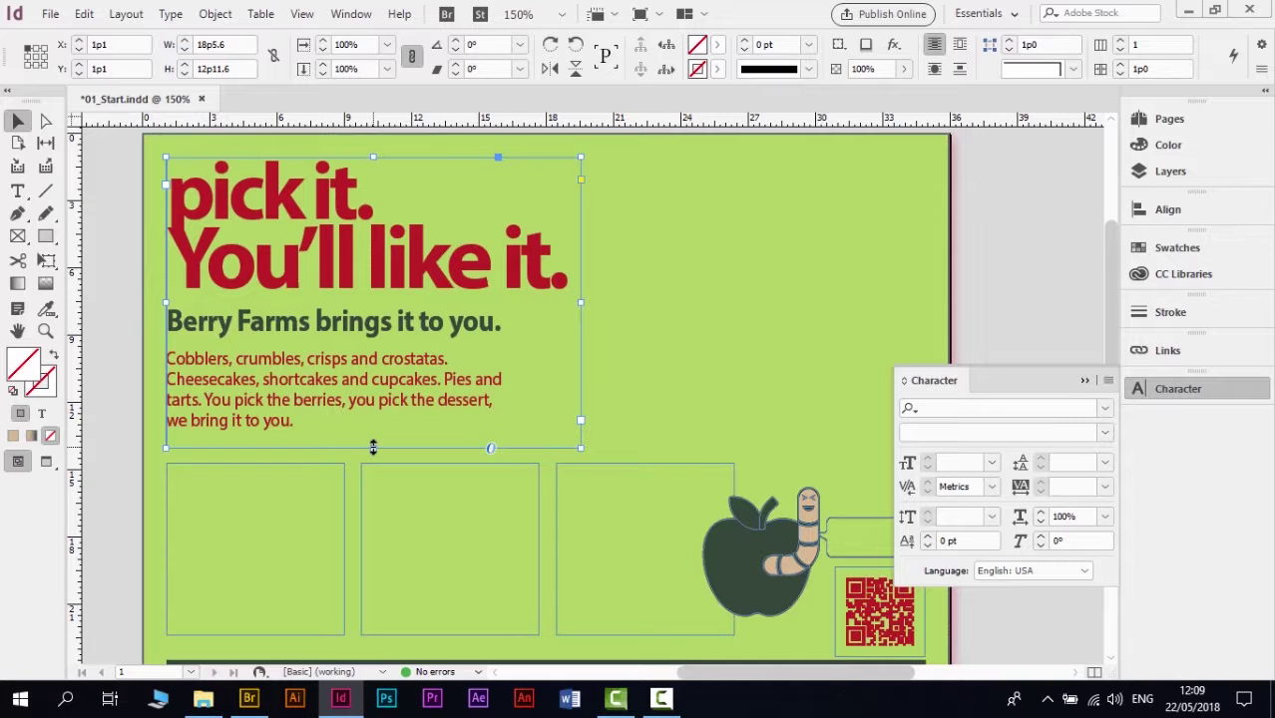
left_click_drag(373, 448, 374, 364)
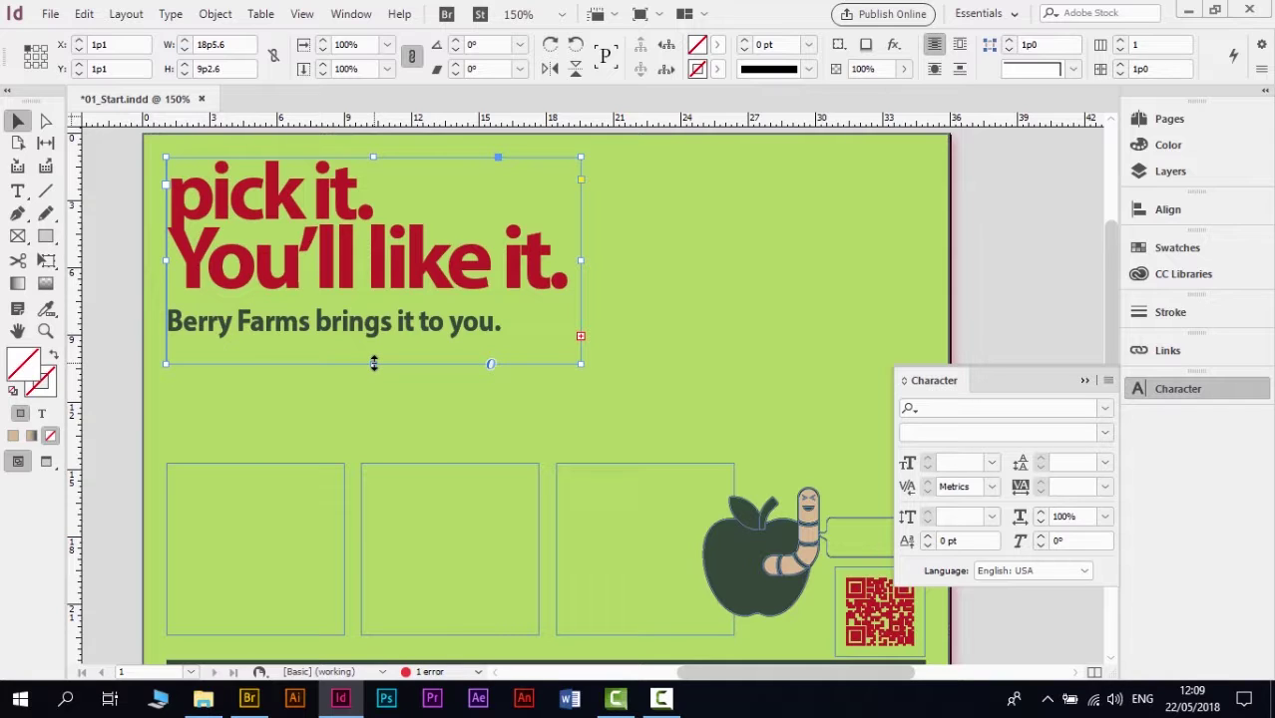
double_click(375, 363)
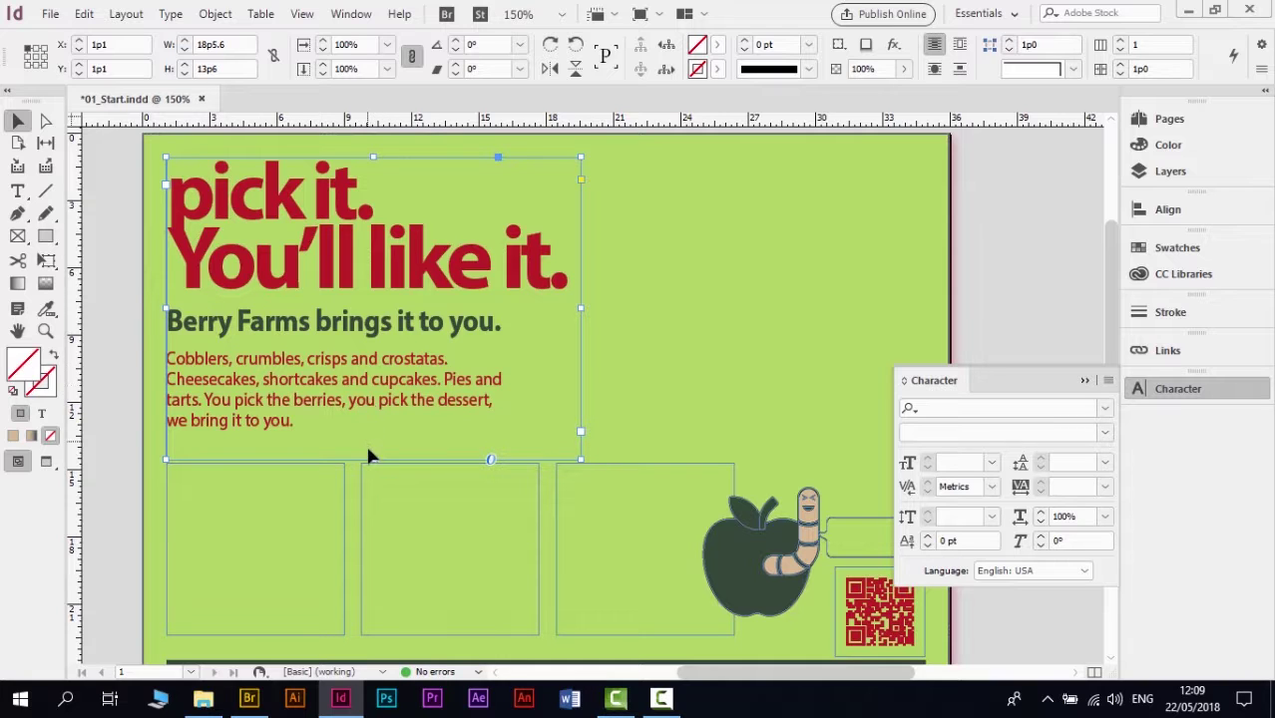
left_click_drag(372, 460, 372, 439)
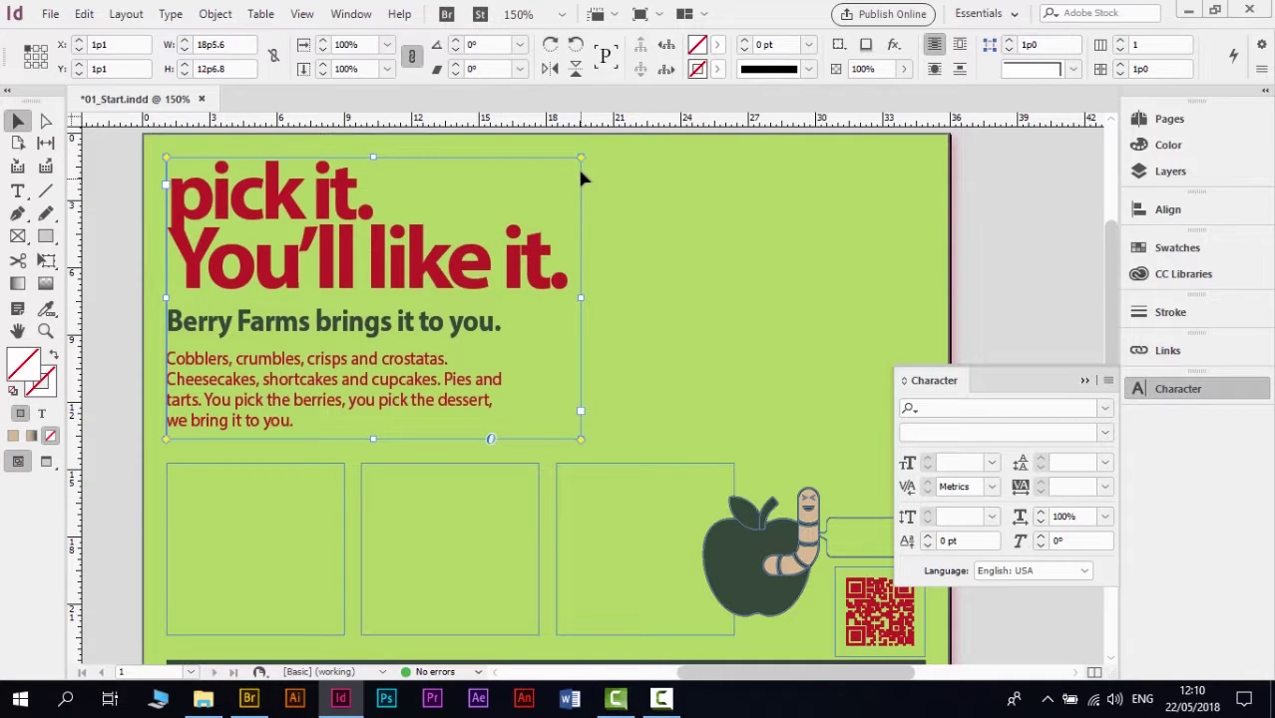
Step: Try rounding the headline text frame's corners by about 1p4.2, and return them to square
left_click(582, 160)
left_click_drag(581, 160, 546, 219)
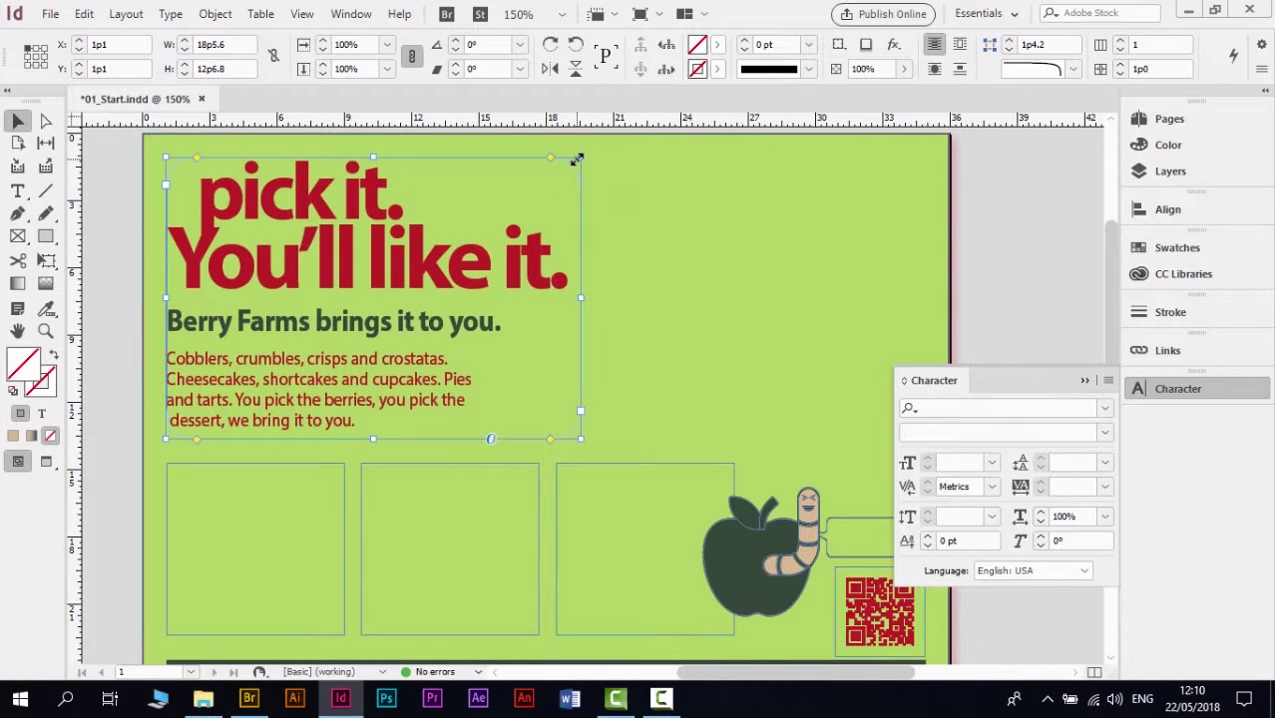
left_click_drag(551, 157, 586, 157)
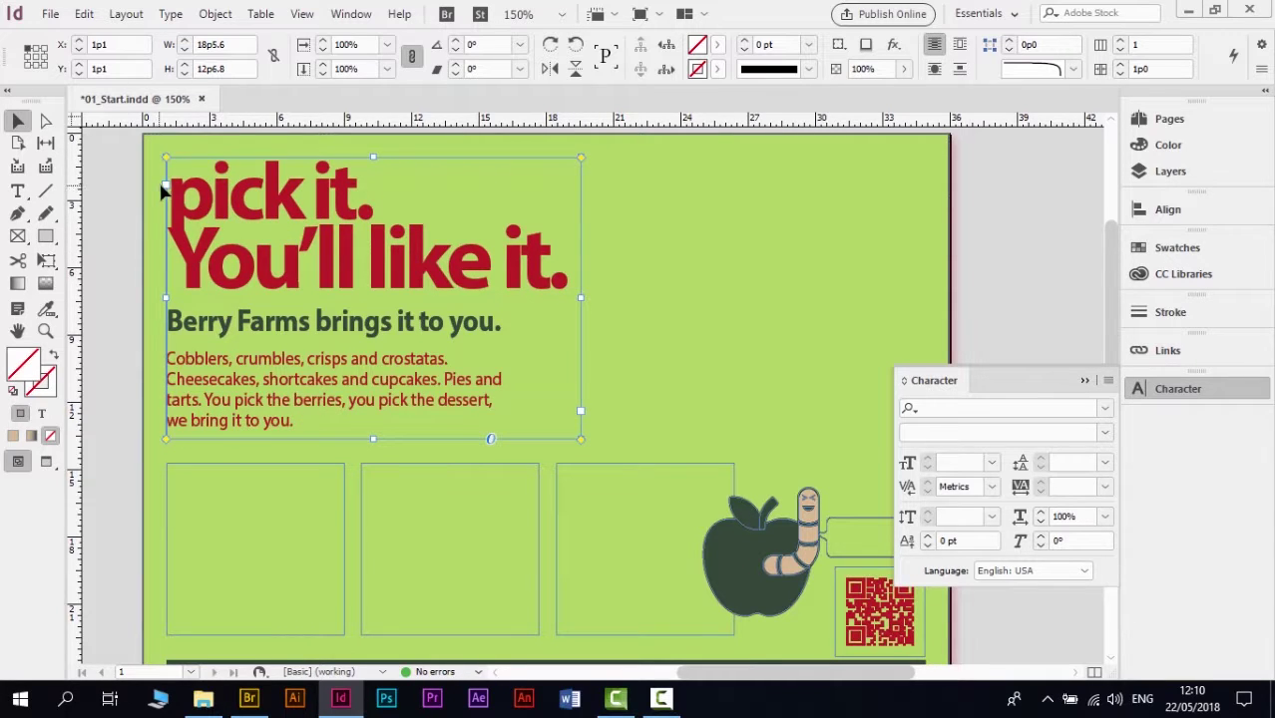
Step: Try threading the headline story from its in port into a new frame of about 6p11.4 by 7p7.6, and undo it
left_click_drag(171, 193, 208, 217)
key("Escape")
left_click_drag(166, 193, 785, 329)
key("ctrl+z")
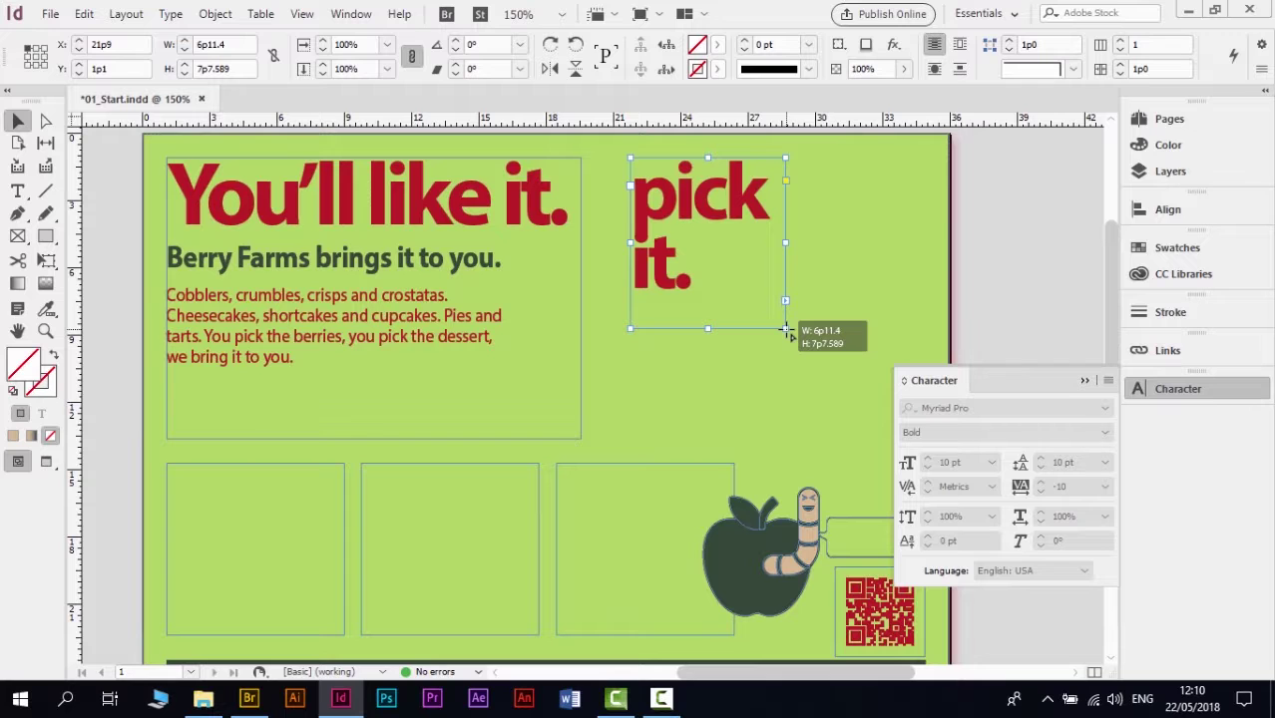
key("ctrl+z")
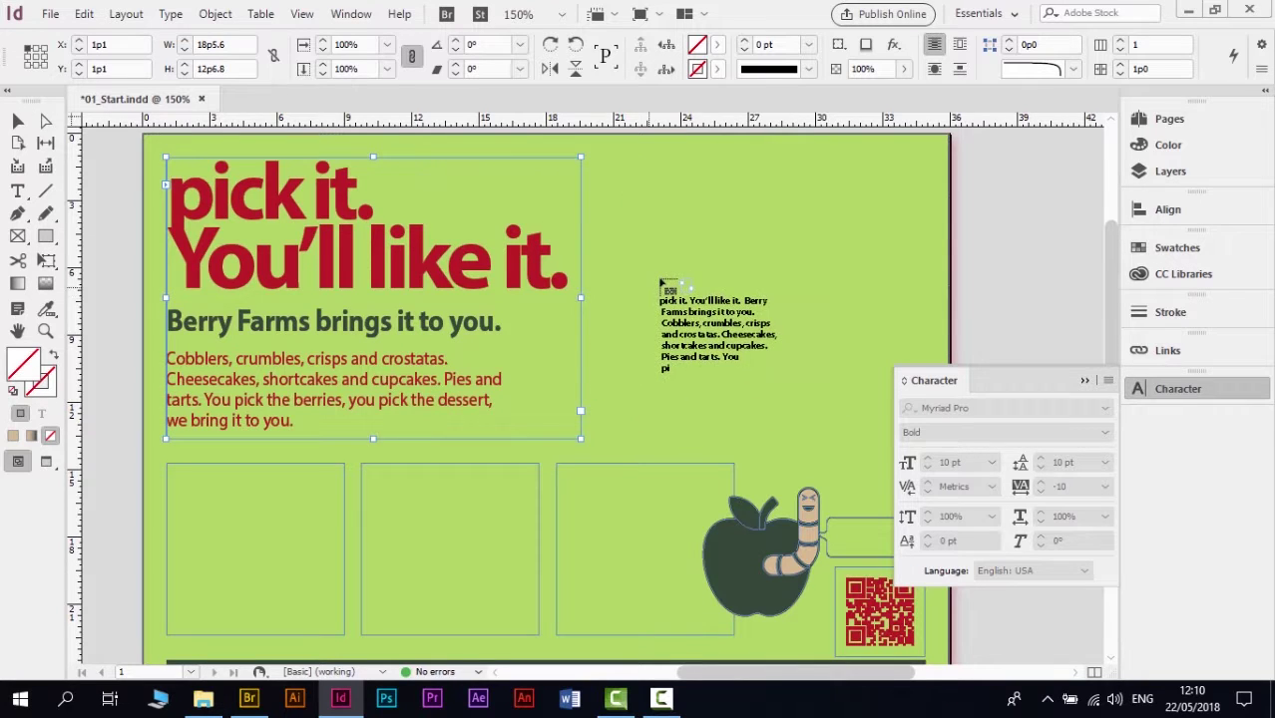
key("Escape")
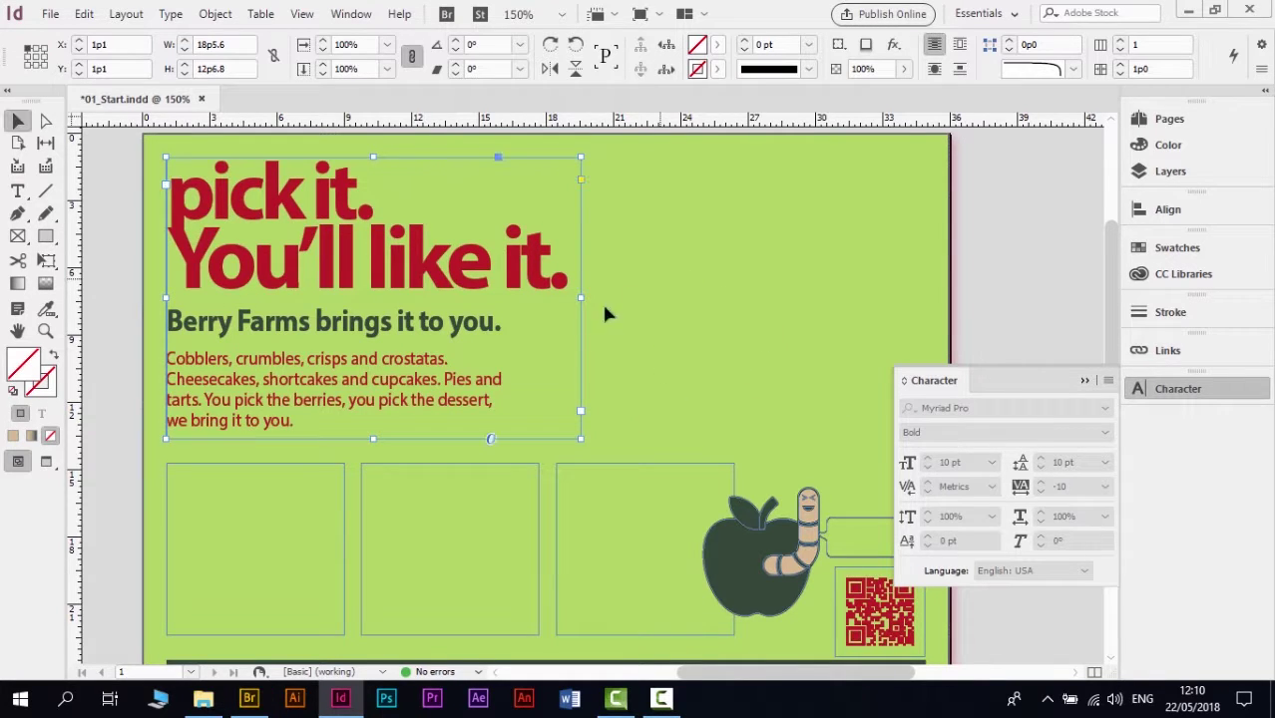
Step: Try loading the text cursor from the headline frame's out port, and cancel without placing a linked frame
left_click(581, 411)
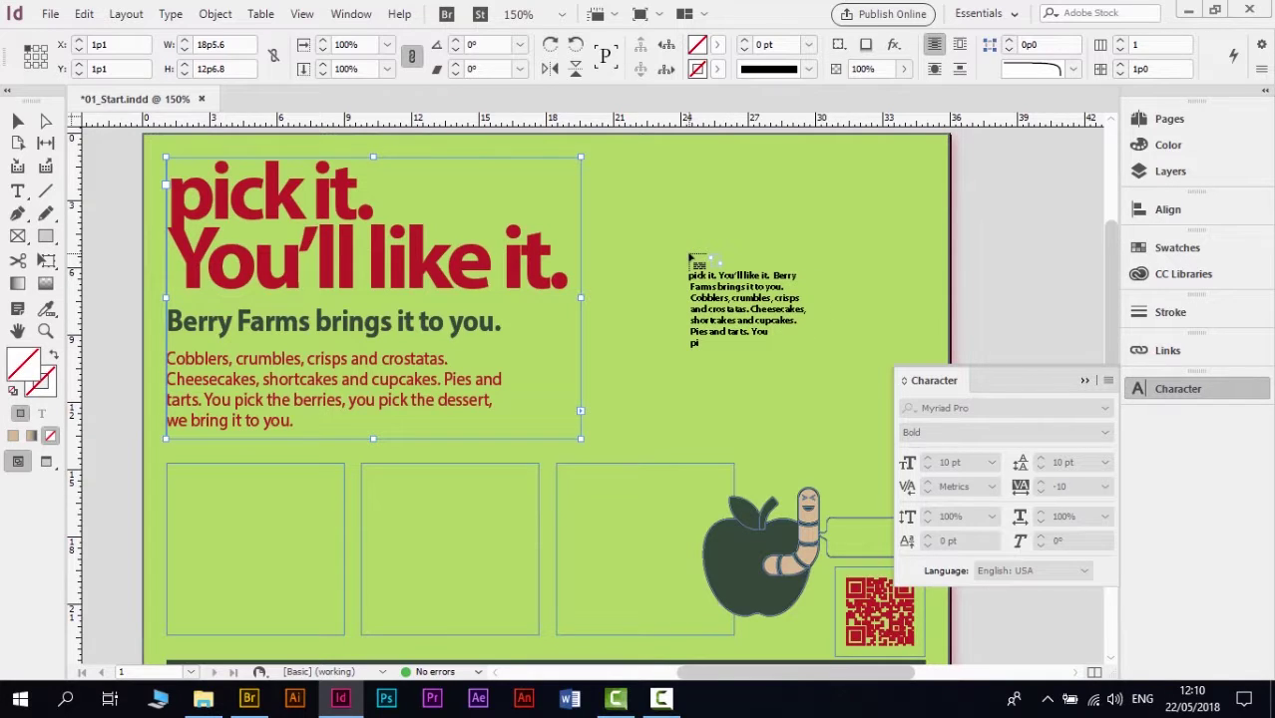
key("Escape")
key("Escape")
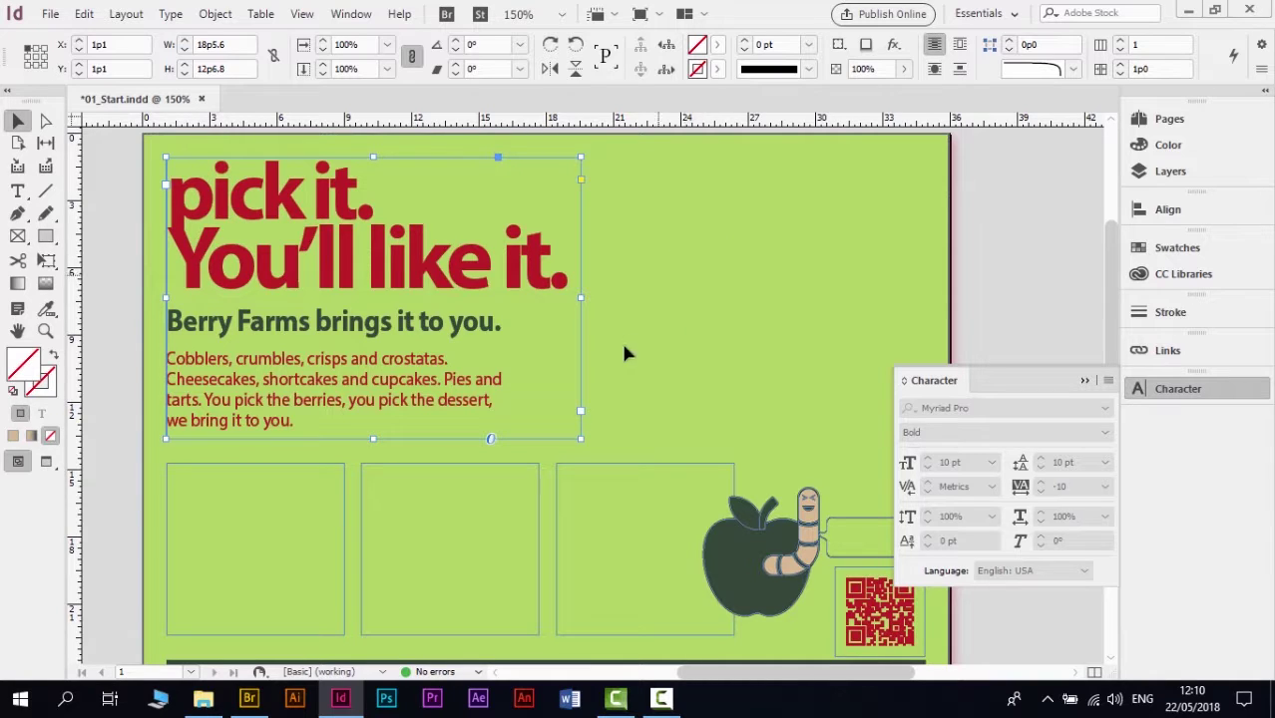
left_click(580, 411)
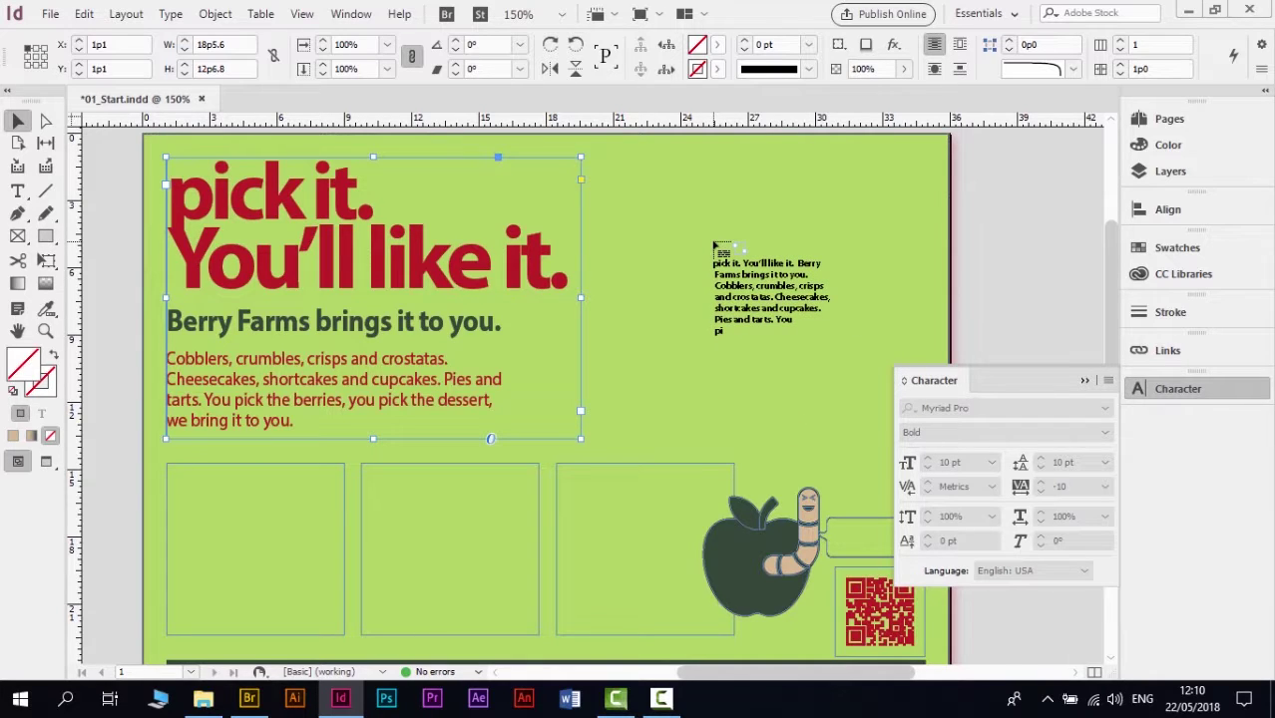
key("Escape")
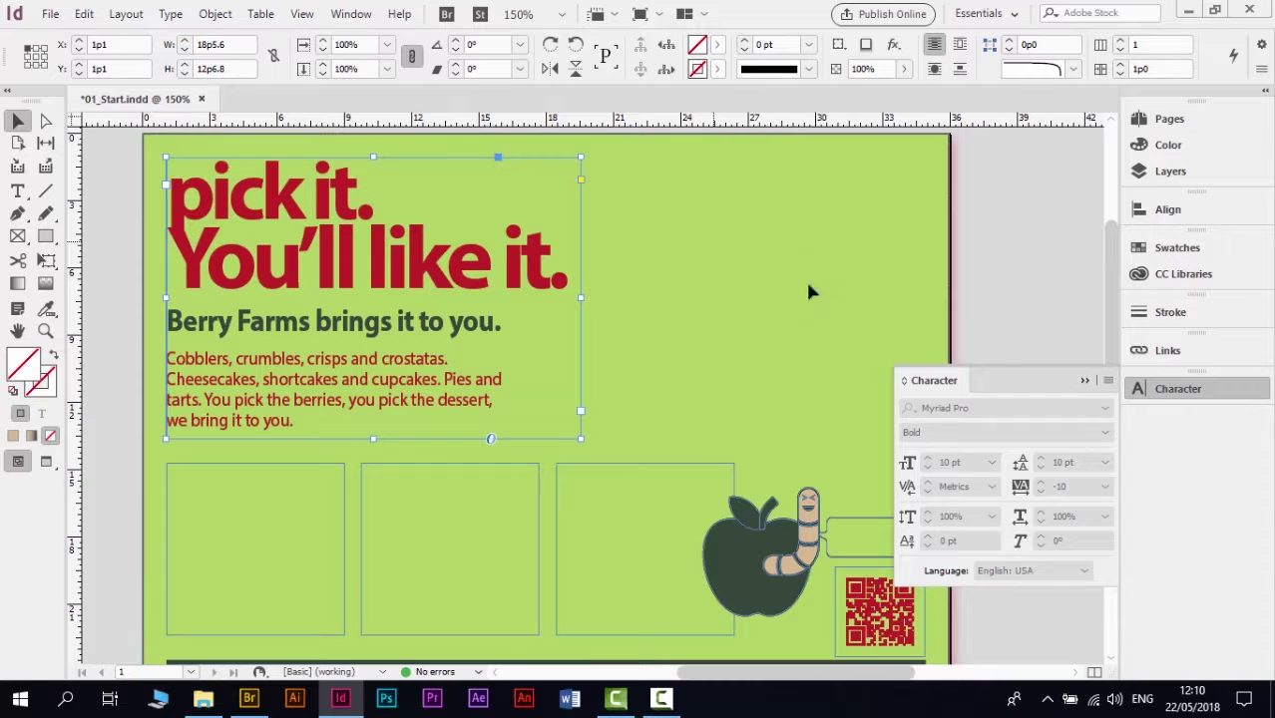
Step: Collapse the character settings and select the leftmost of the three empty frames below the headline
left_click(1163, 392)
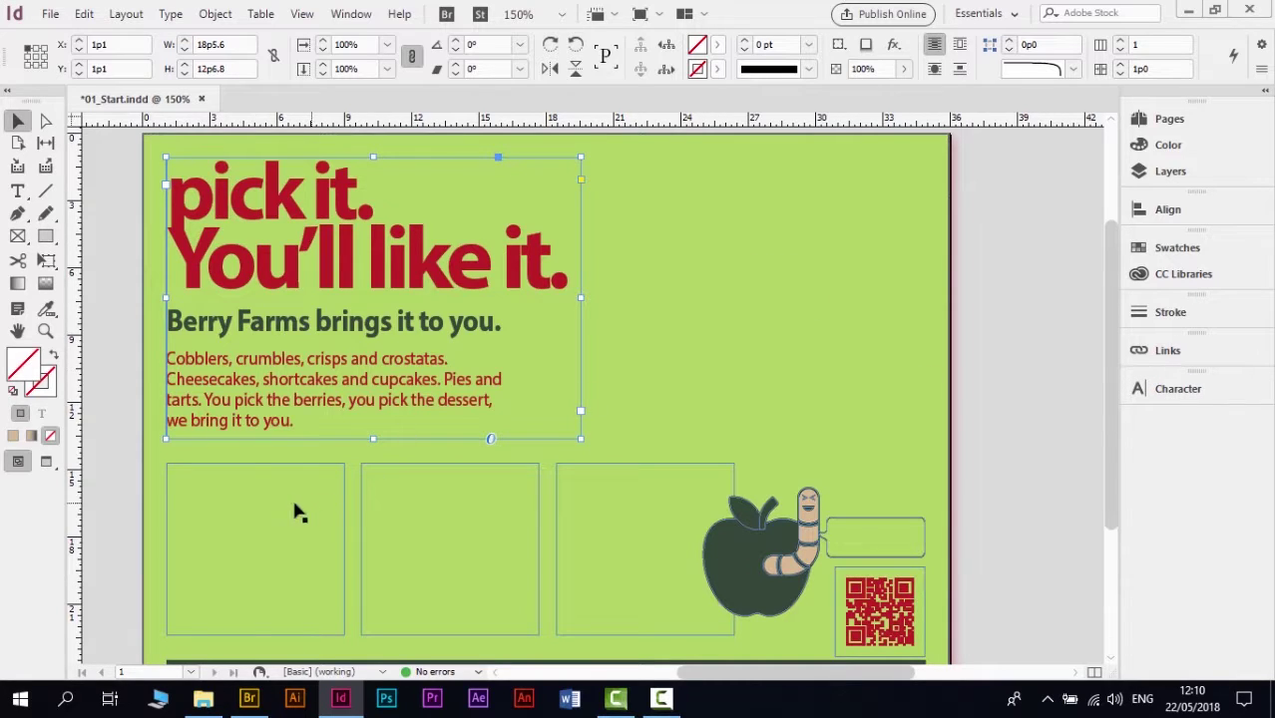
left_click(296, 512)
left_click(427, 514)
left_click(626, 526)
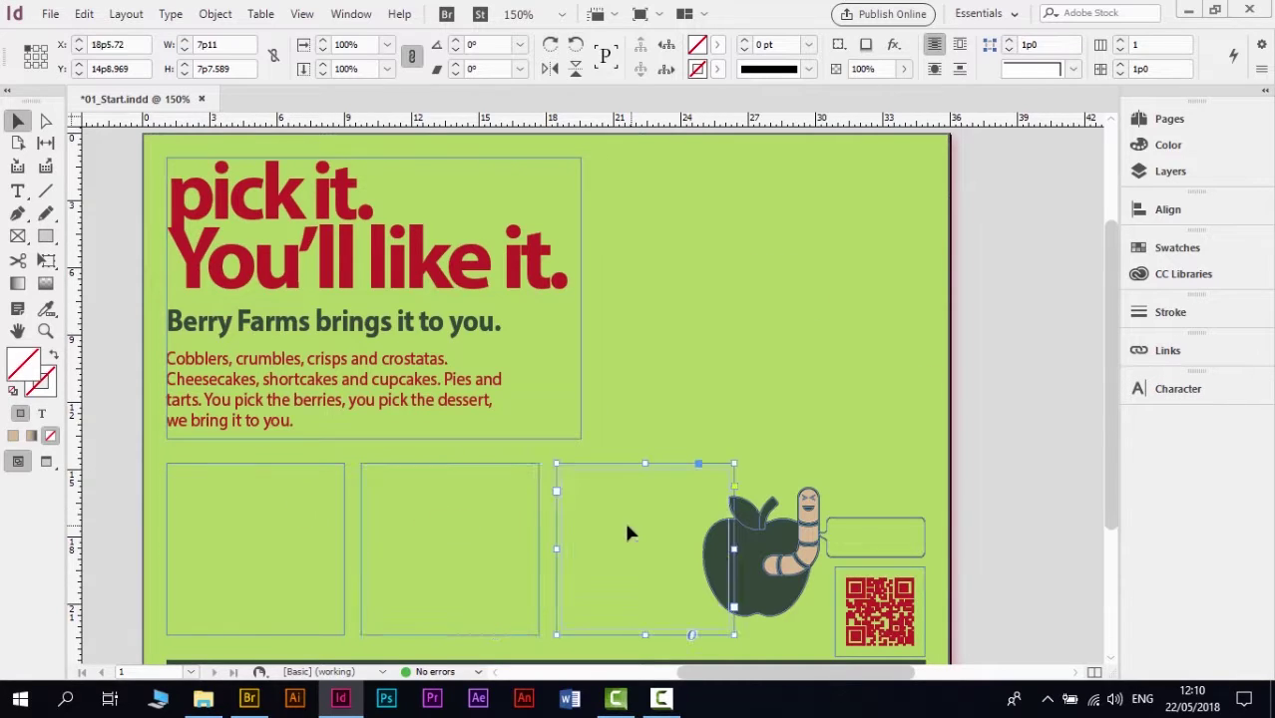
left_click(509, 530)
left_click(312, 523)
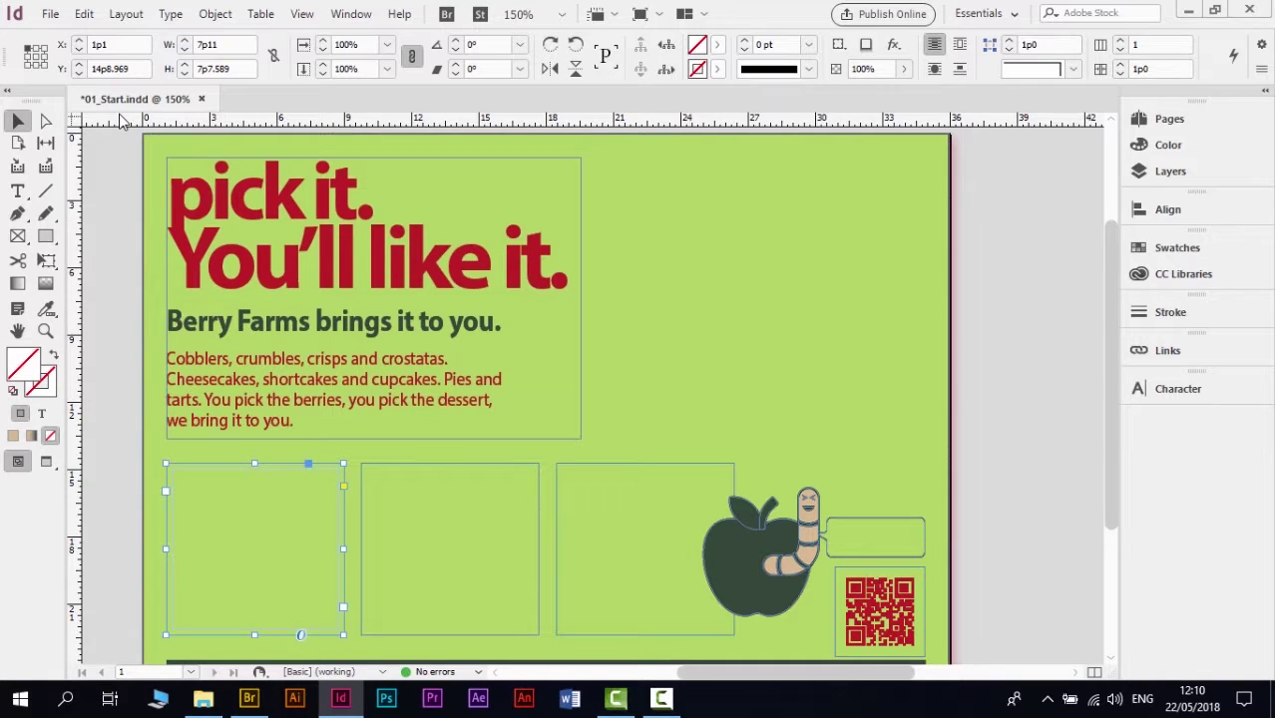
Step: Place berry.jpg from the Unit 1 folder beside the headline, about 14p5.6 by 9p7.7, with Replace Selected Item turned off
left_click(49, 14)
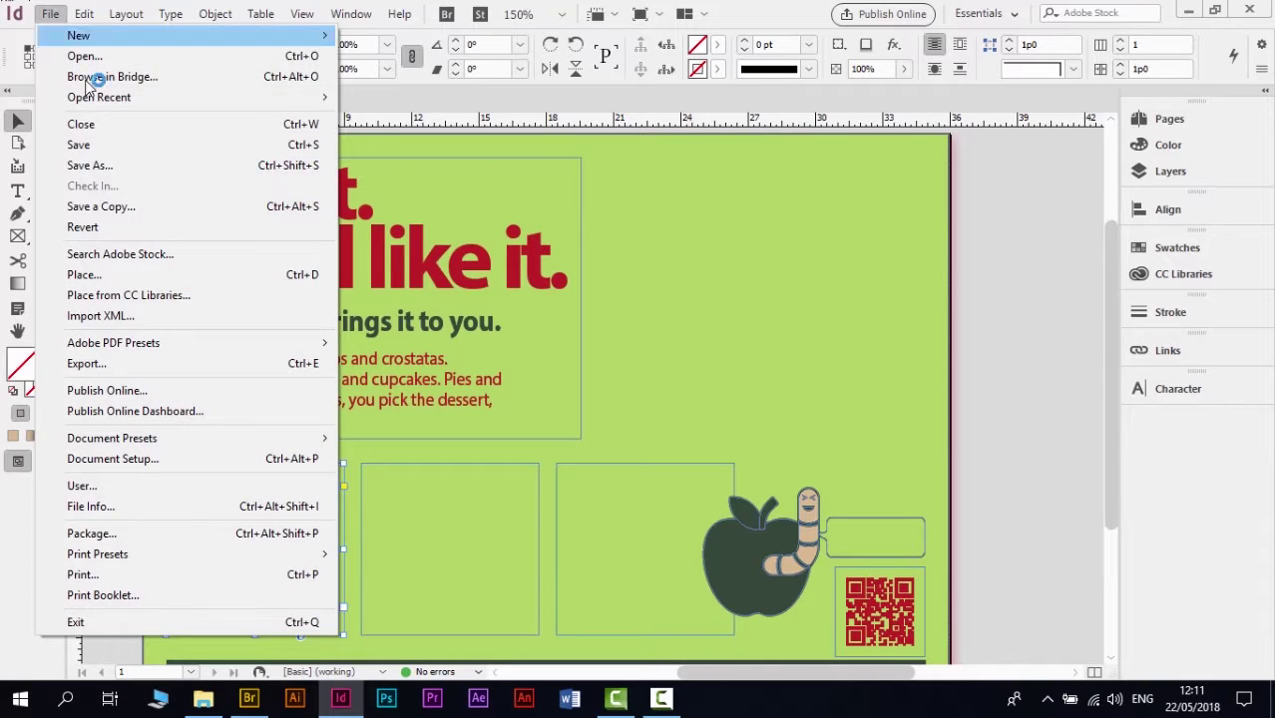
left_click(134, 276)
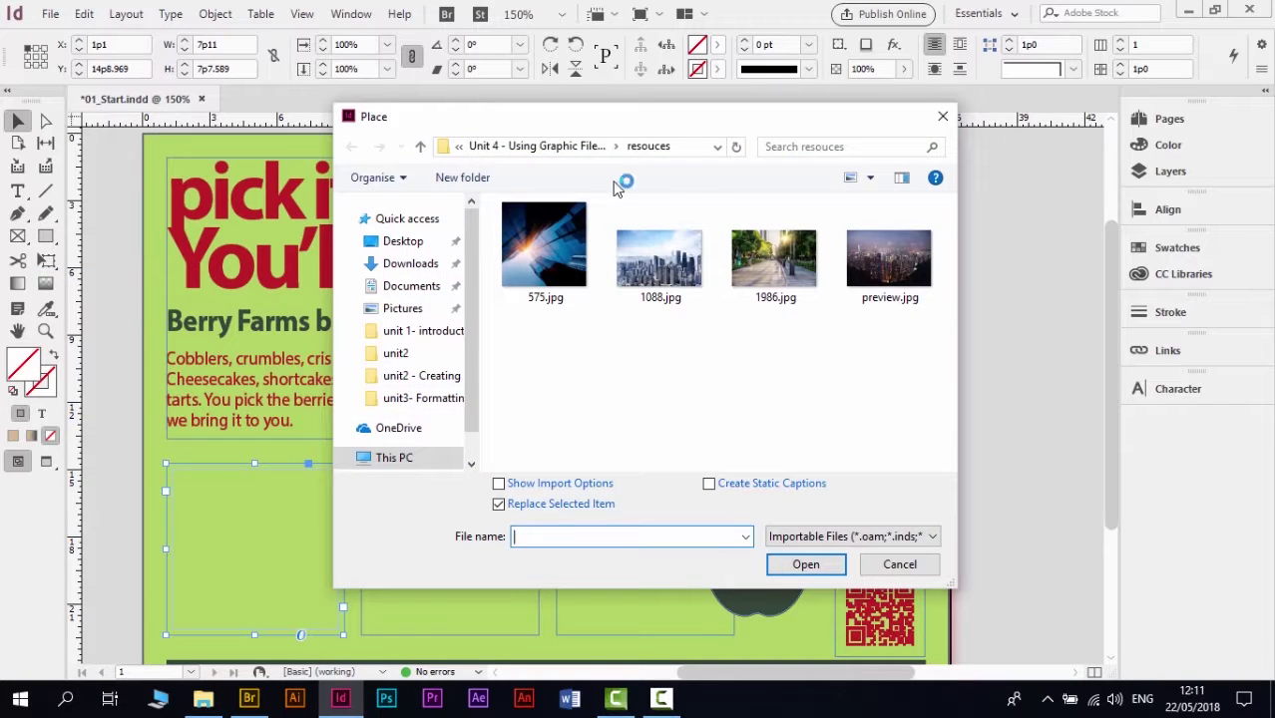
left_click(539, 147)
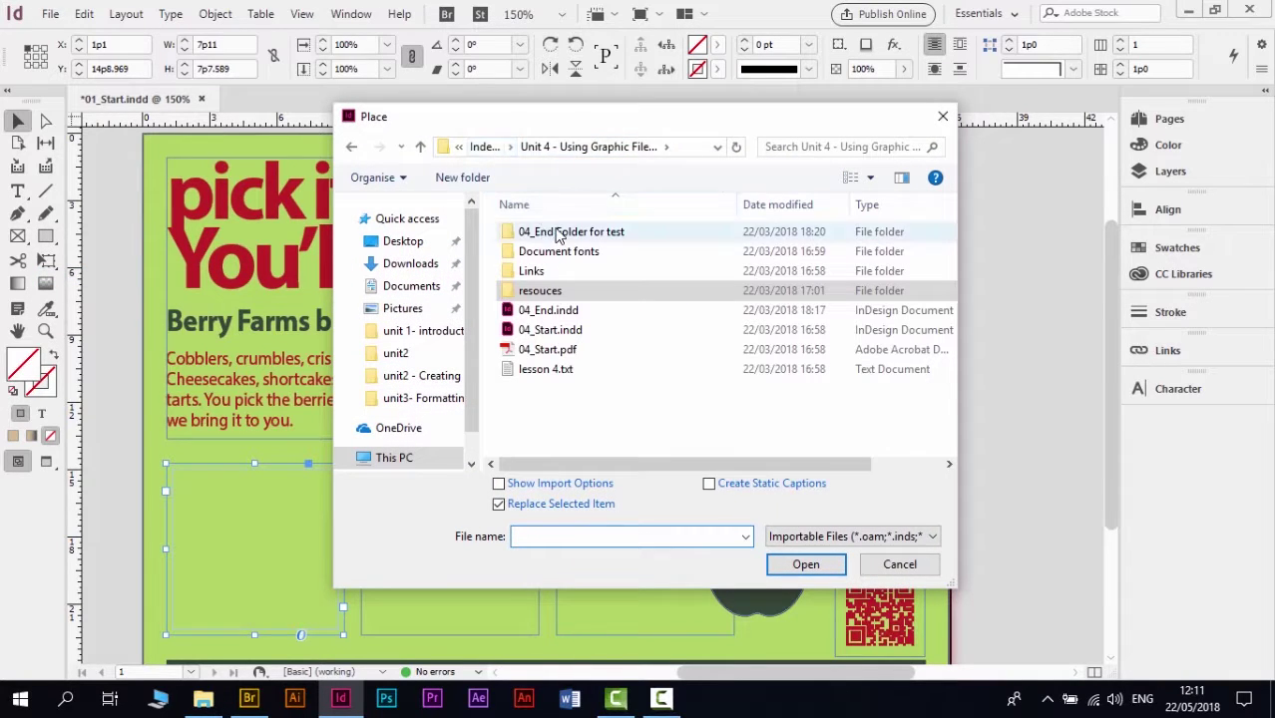
left_click(485, 147)
double_click(559, 253)
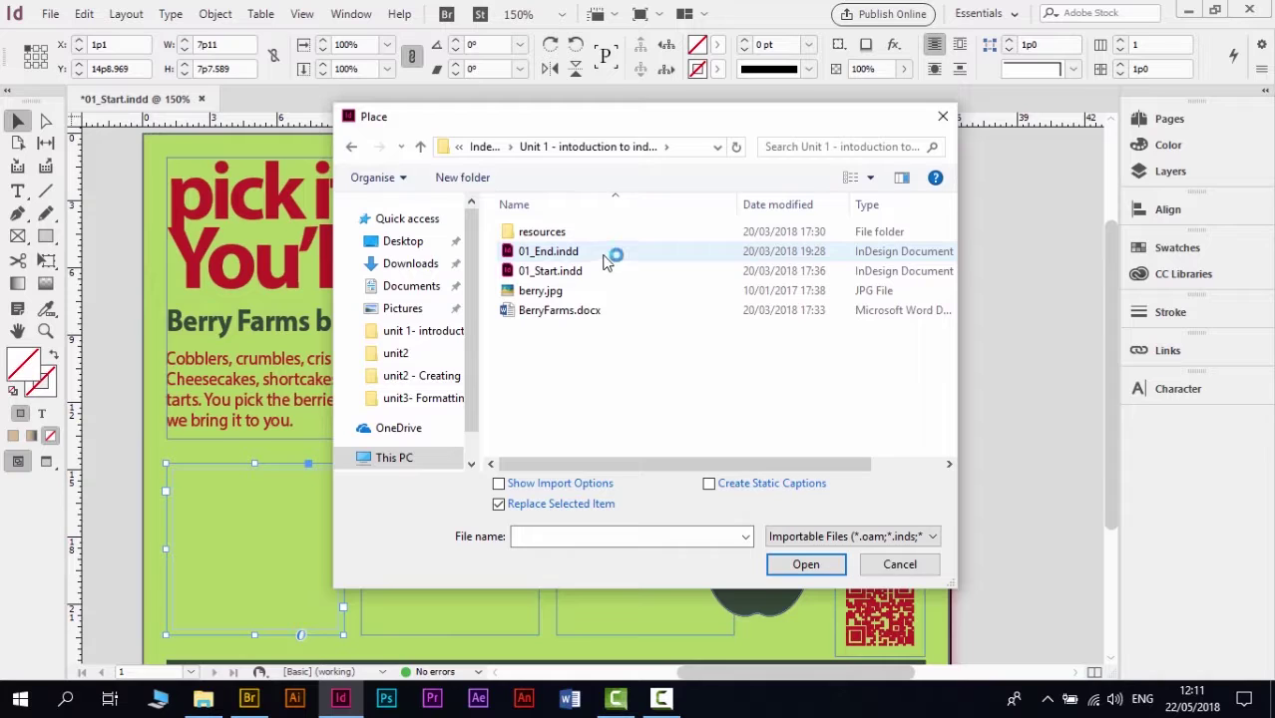
left_click(558, 293)
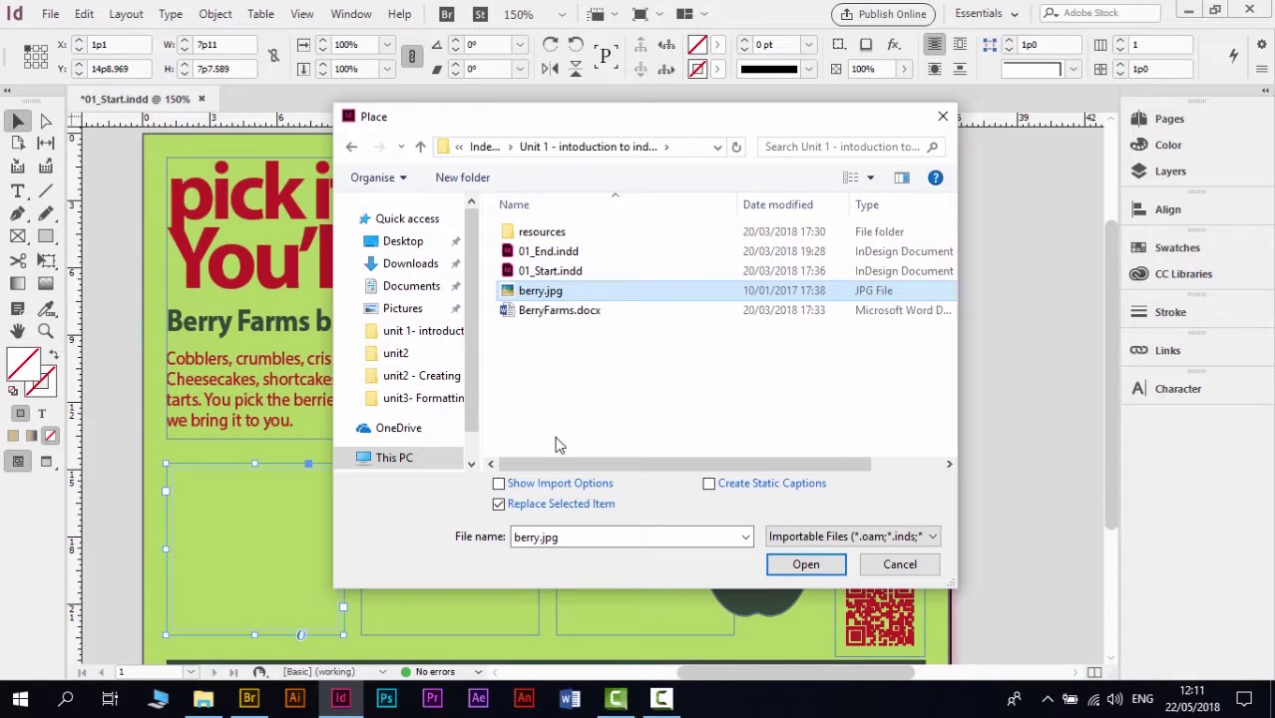
left_click(528, 506)
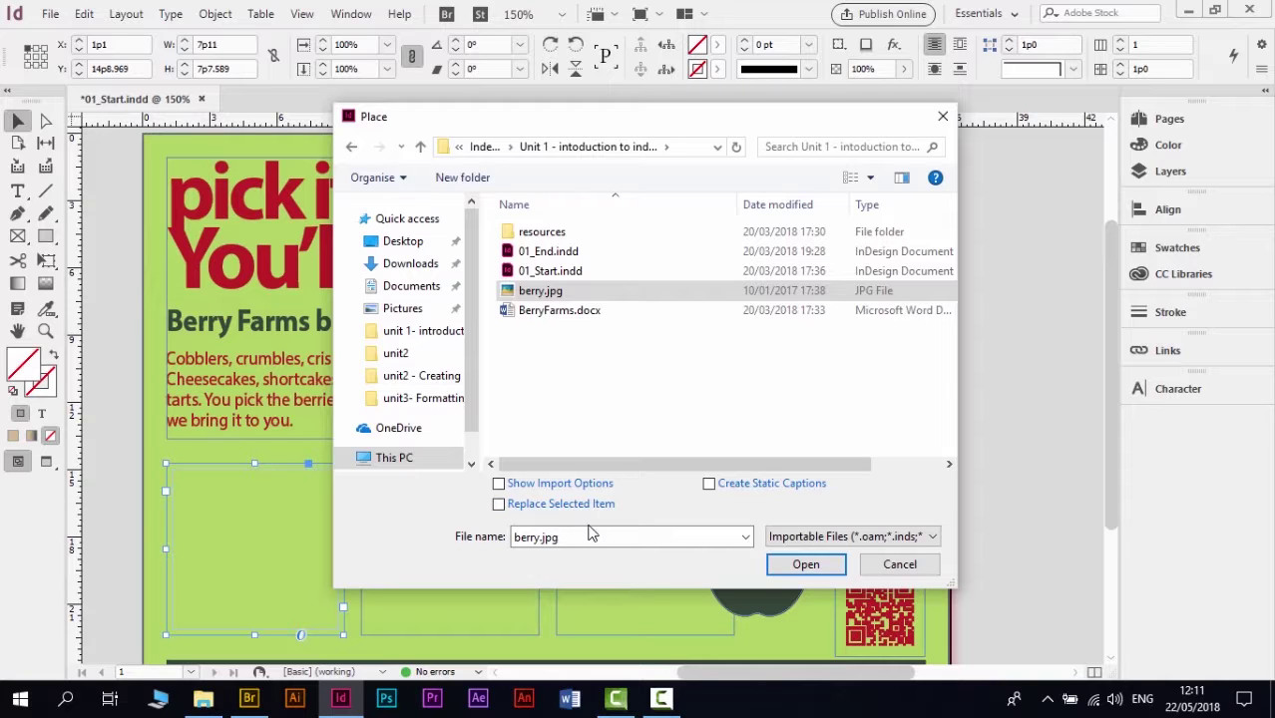
left_click(806, 565)
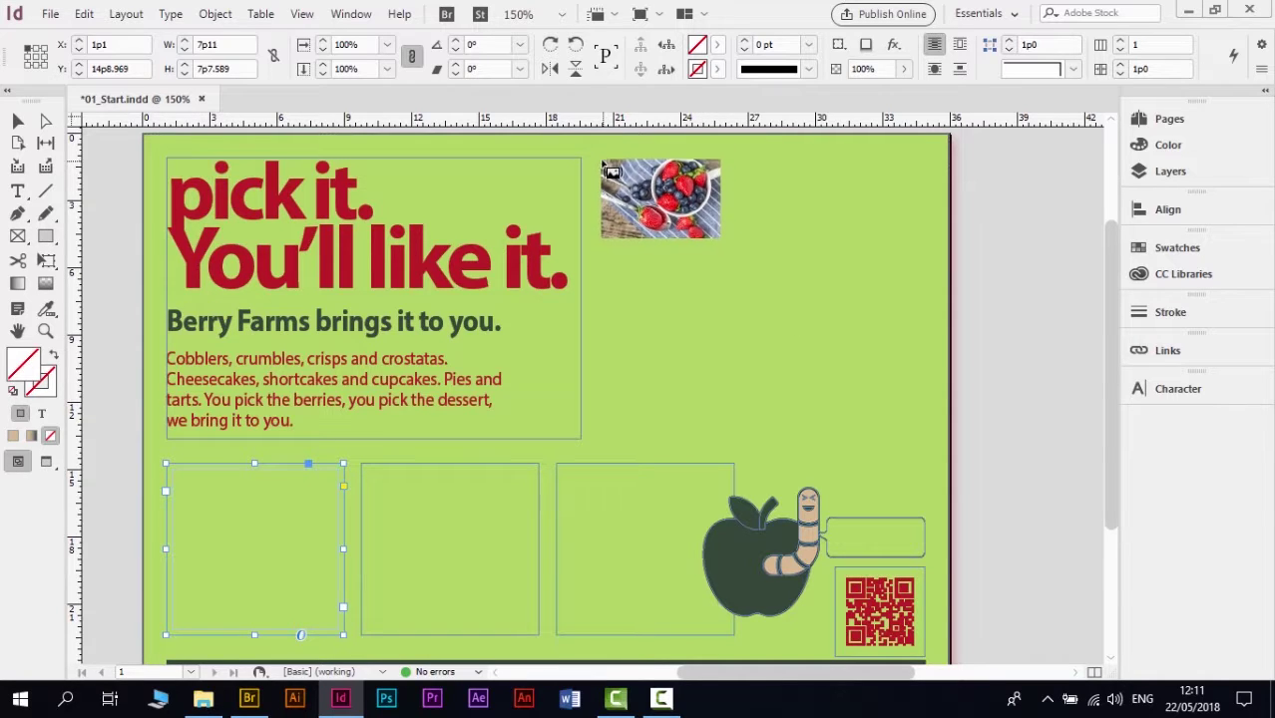
mouse_move(600, 159)
left_mouse_down()
mouse_move(813, 244)
mouse_move(888, 393)
mouse_move(926, 432)
left_mouse_up()
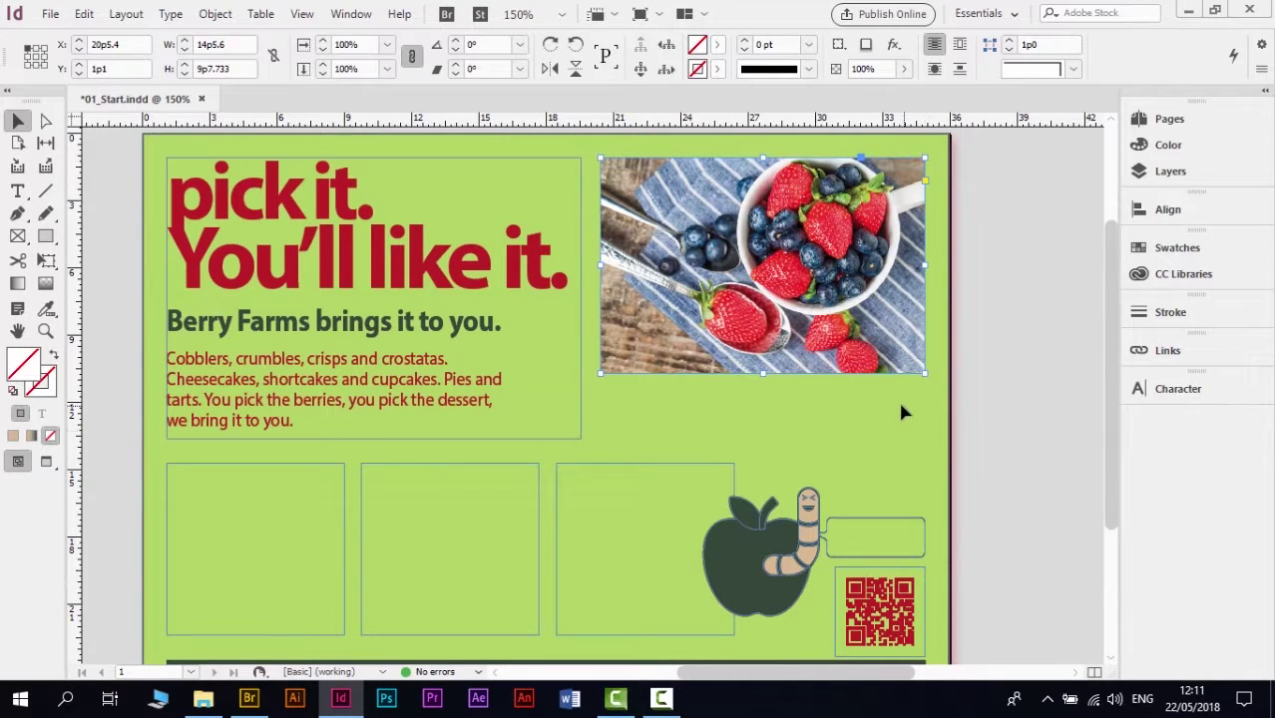
Step: Crop the bottom of the berry photo's frame to a height of about 9p6.8
mouse_move(759, 375)
left_mouse_down()
mouse_move(760, 412)
mouse_move(763, 375)
left_mouse_up()
mouse_move(762, 372)
left_mouse_down()
mouse_move(760, 427)
mouse_move(767, 357)
mouse_move(768, 389)
mouse_move(765, 371)
left_mouse_up()
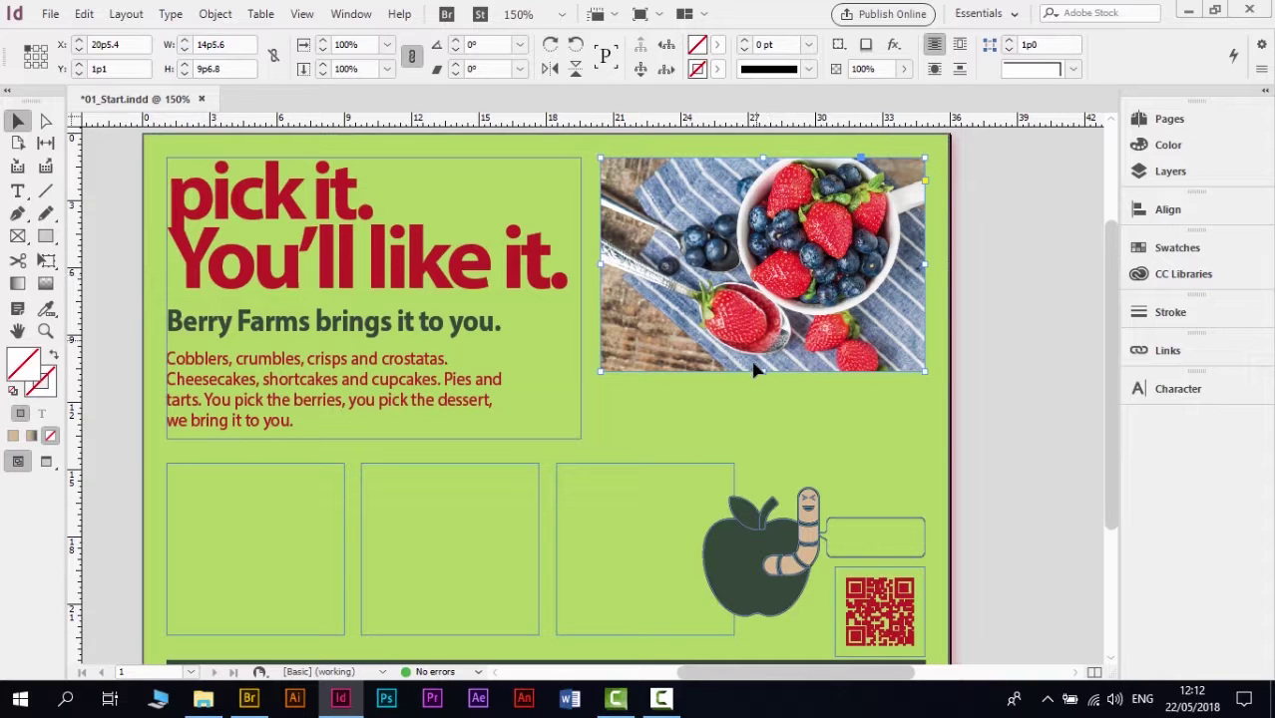
mouse_move(761, 369)
left_mouse_down()
mouse_move(758, 435)
mouse_move(764, 371)
left_mouse_up()
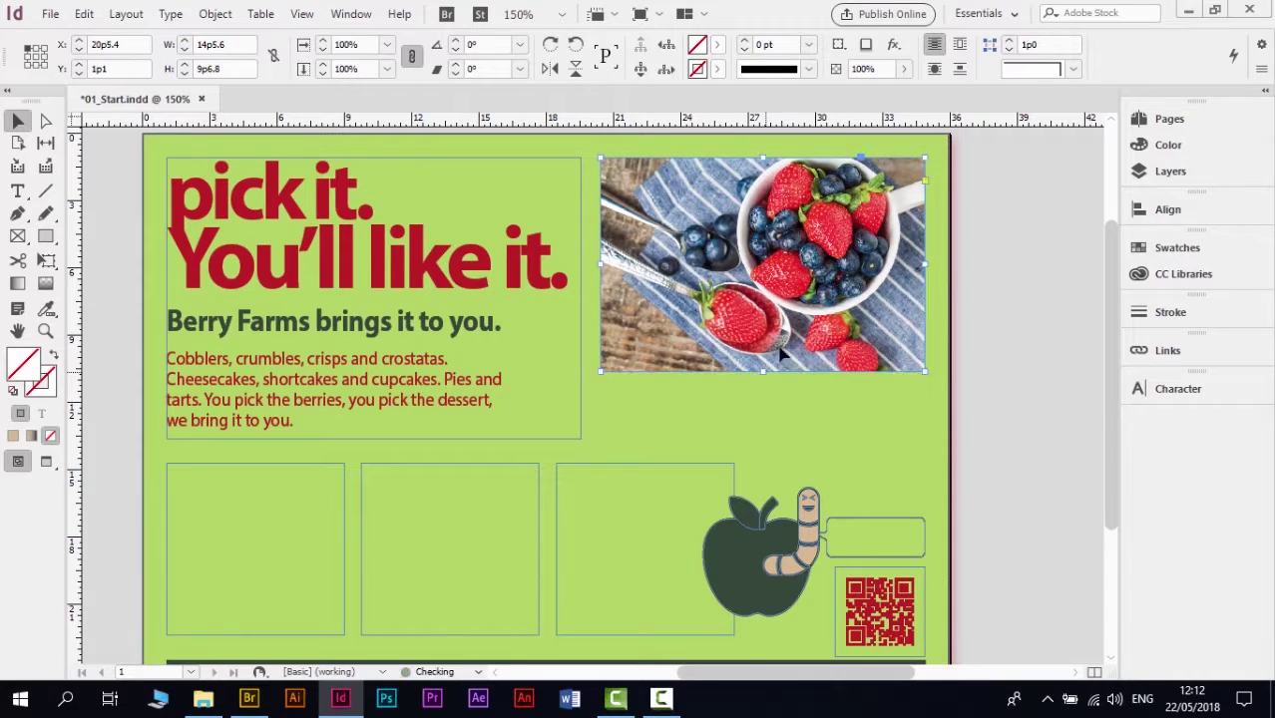
Step: Enlarge the berry image inside its frame to about 19p6 by 12p6.8, keeping the frame's size
left_click(770, 270)
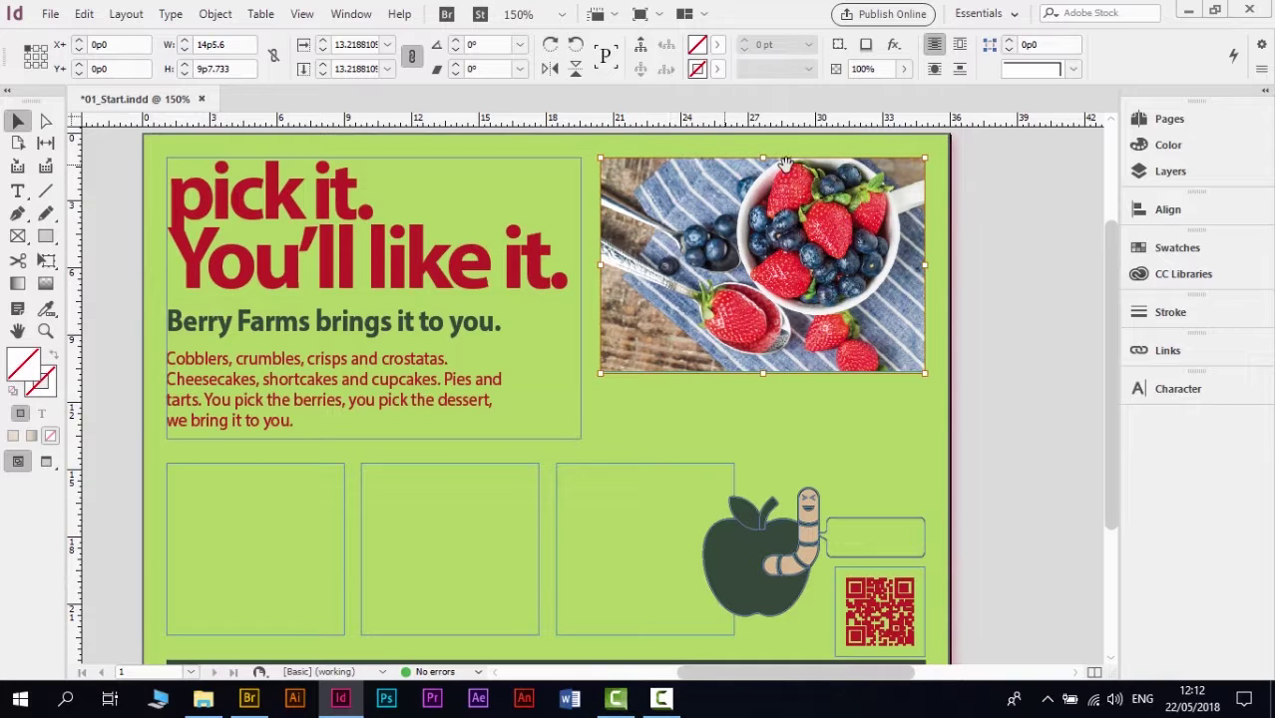
left_click(727, 387)
left_click(721, 375)
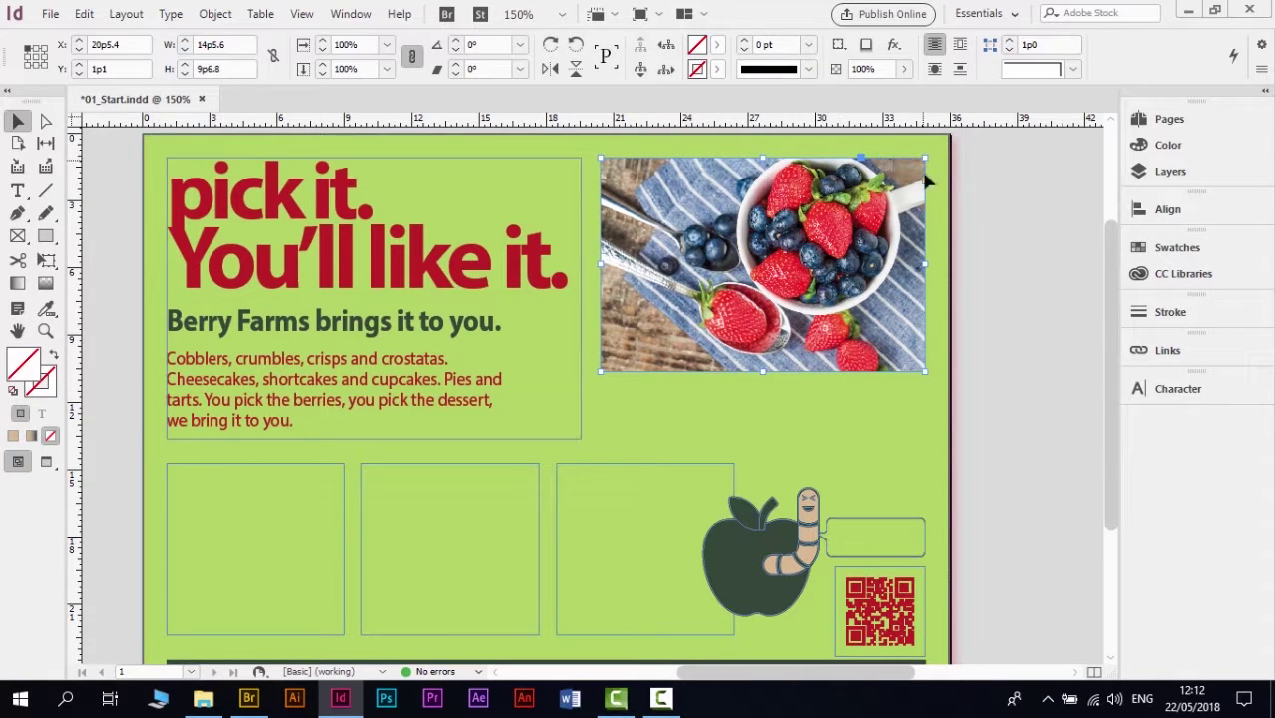
left_click(773, 267)
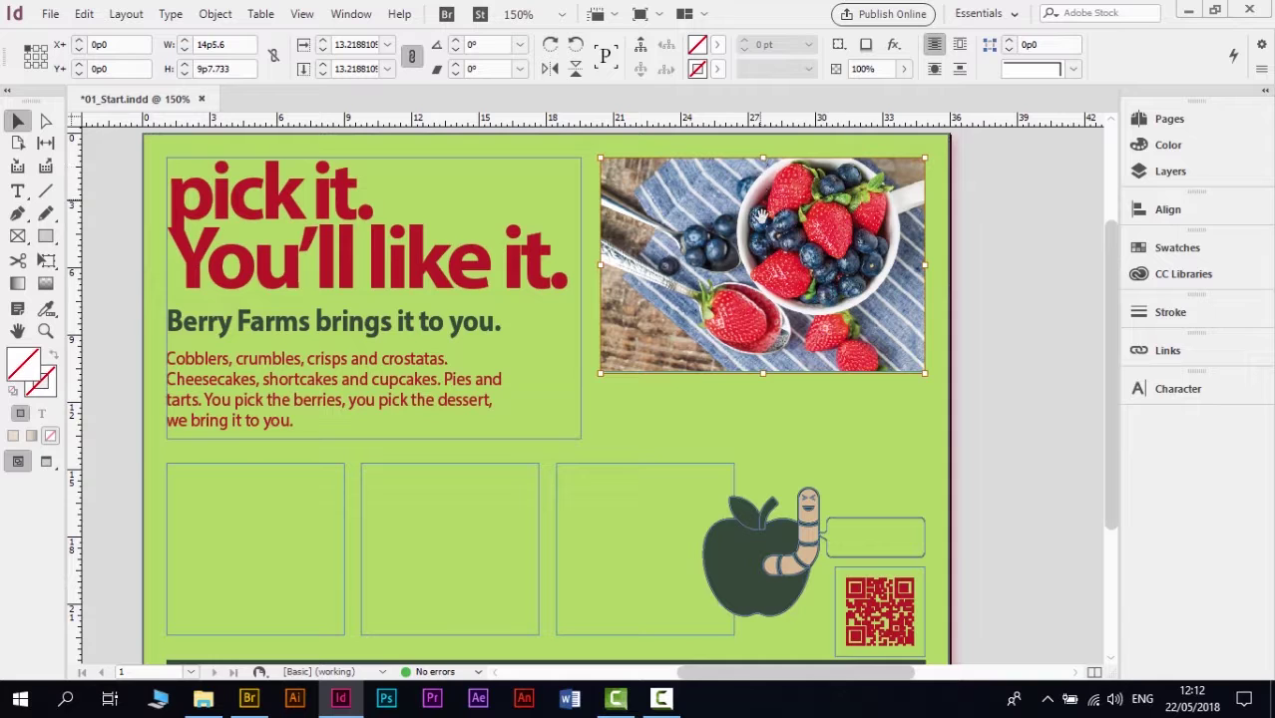
left_click_drag(925, 373, 1037, 439)
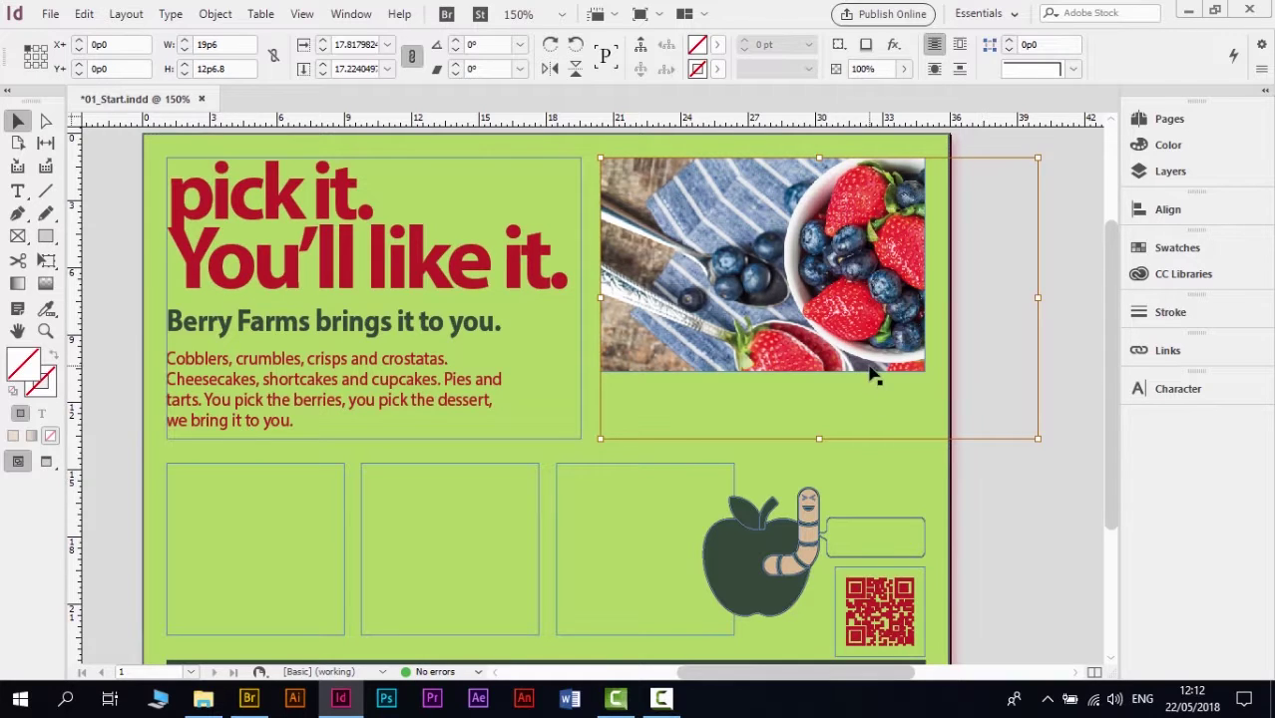
key("ctrl+z")
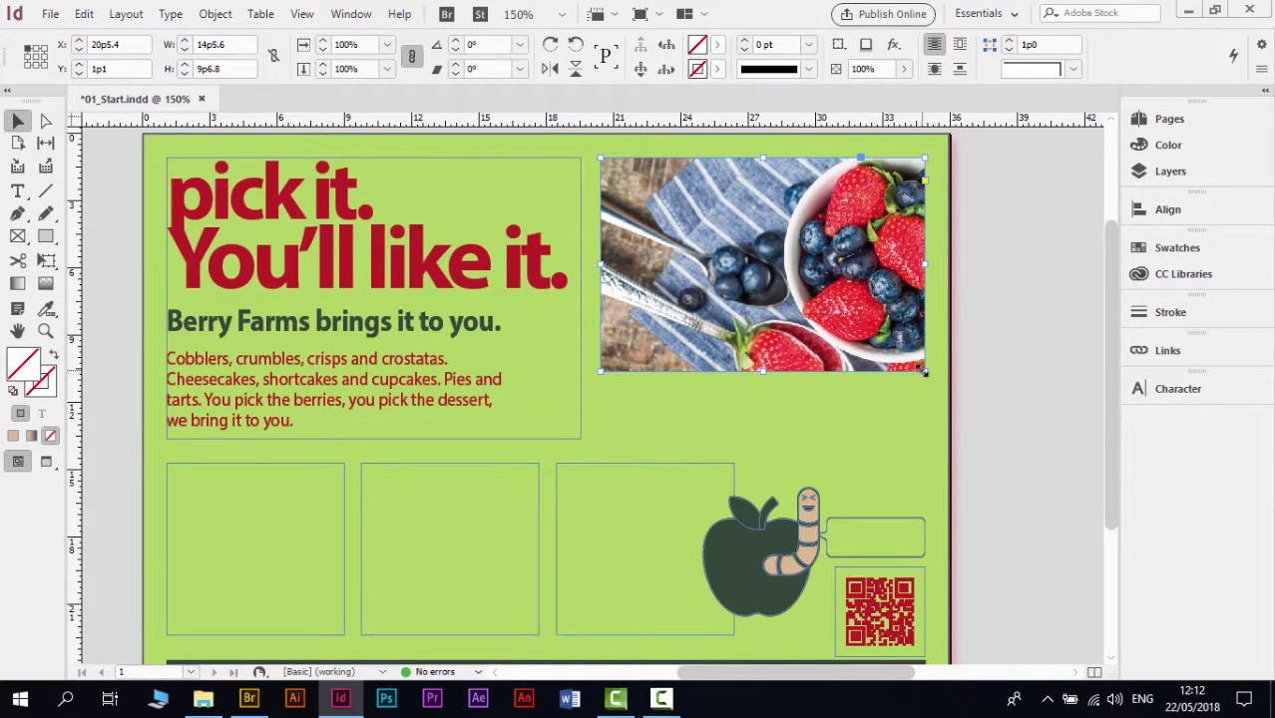
Step: Try extending the berry photo's frame down to a height of about 12p6.8, and undo the resize
left_click_drag(763, 372, 764, 439)
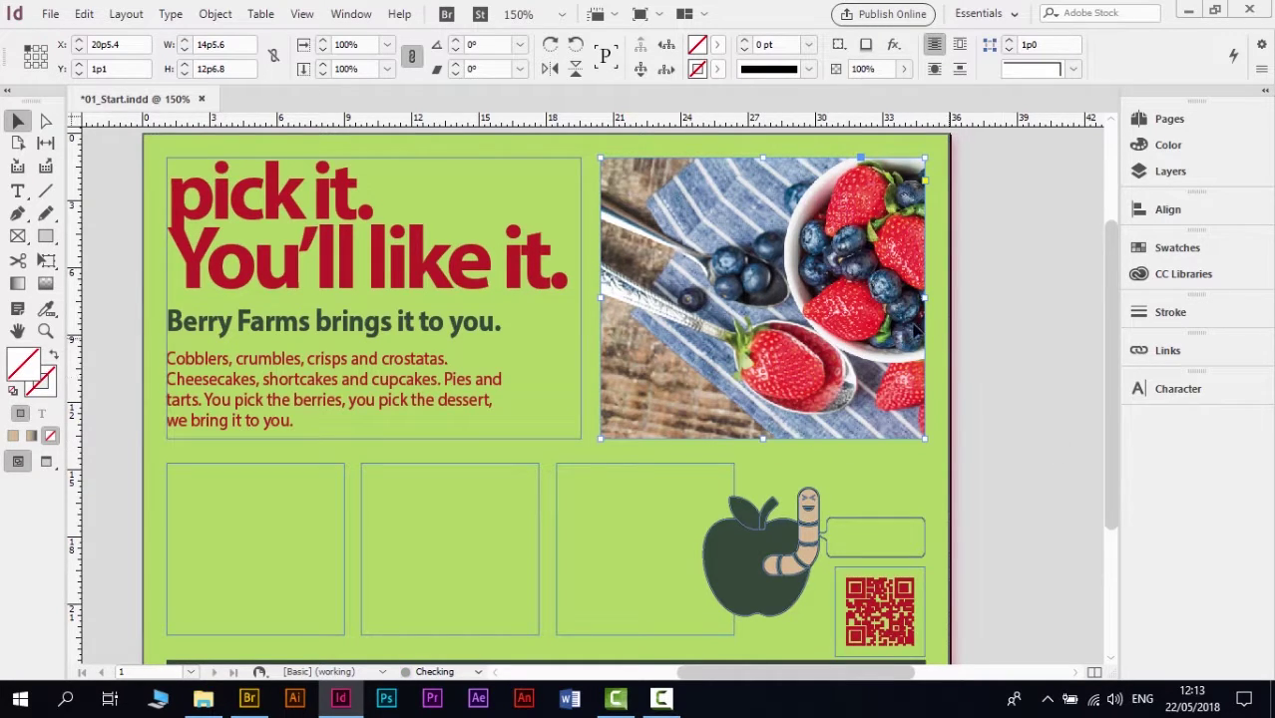
left_click(766, 280)
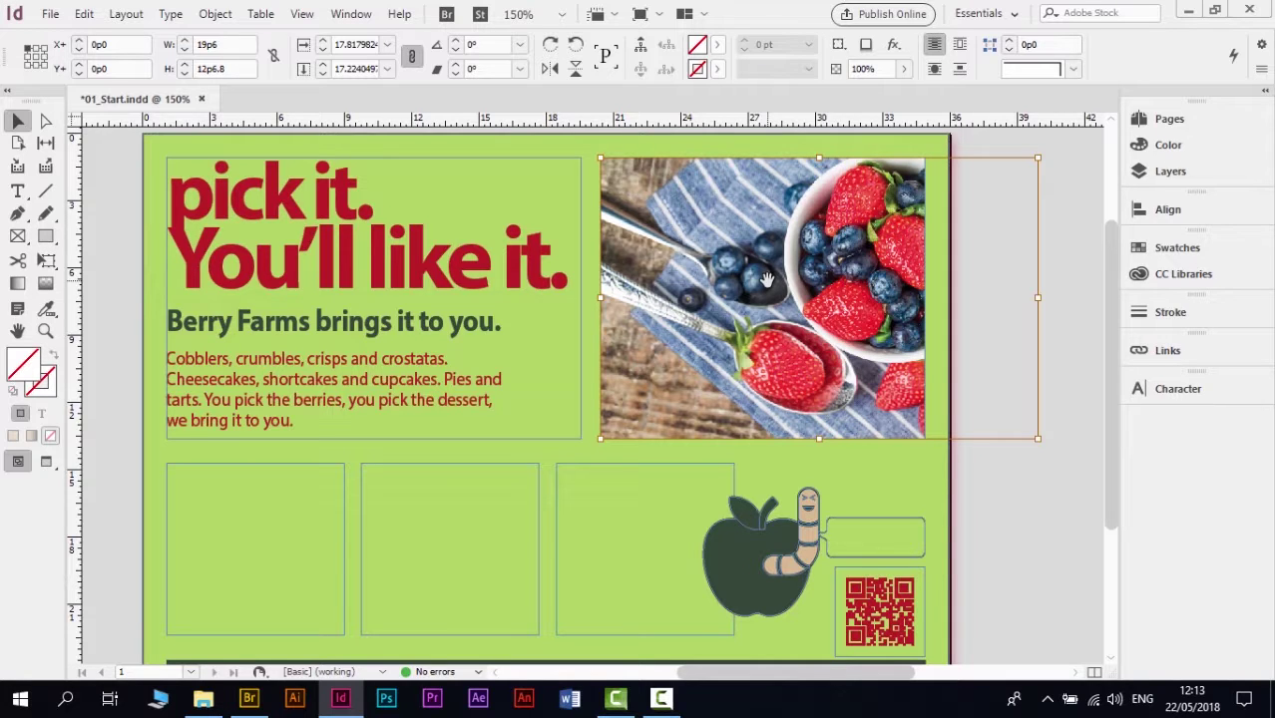
left_click(83, 14)
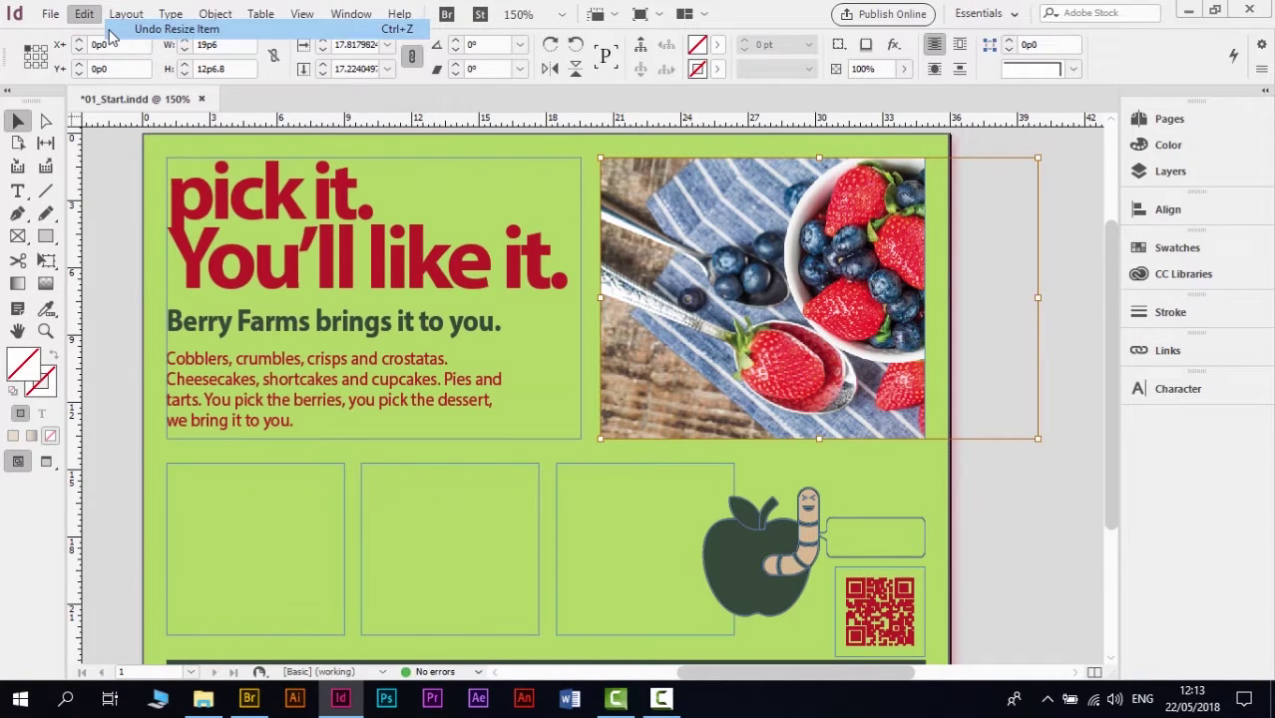
left_click(160, 29)
left_click(84, 14)
left_click(768, 10)
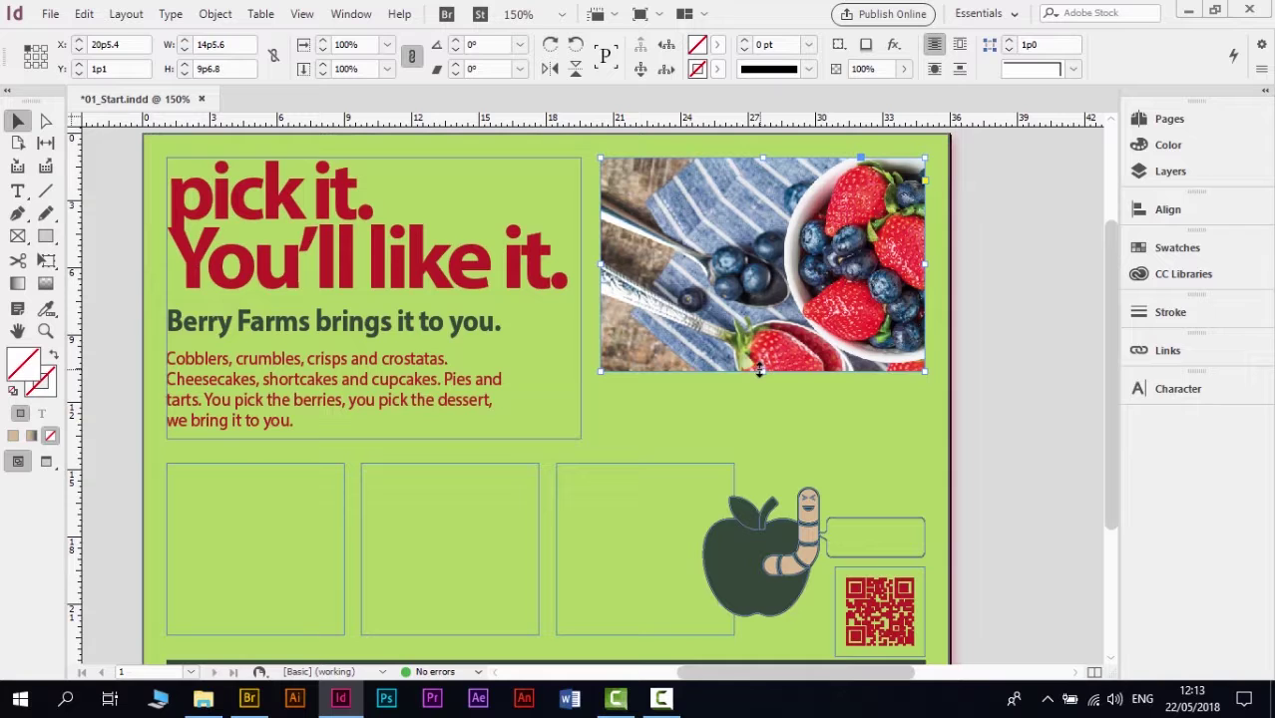
Step: Try stretching the berry image together with its frame to a height of about 12p6.8, and undo the stretch
left_click_drag(760, 370, 763, 441)
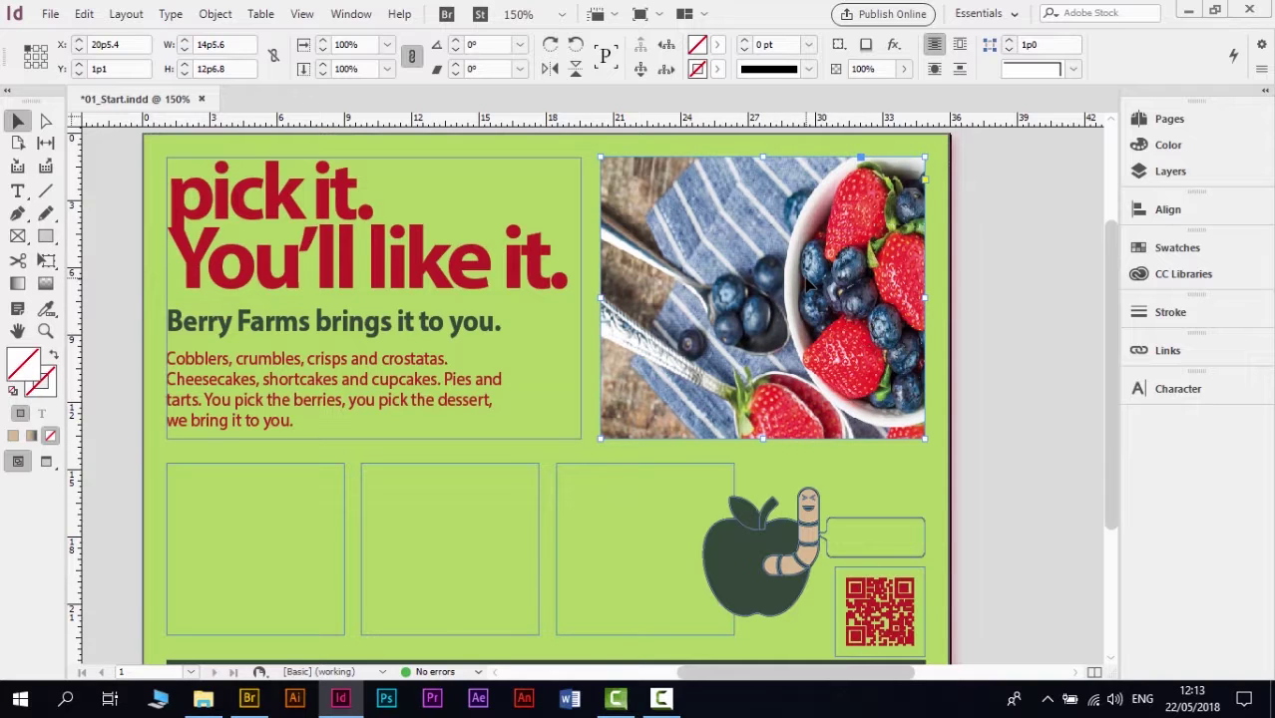
key("ctrl+z")
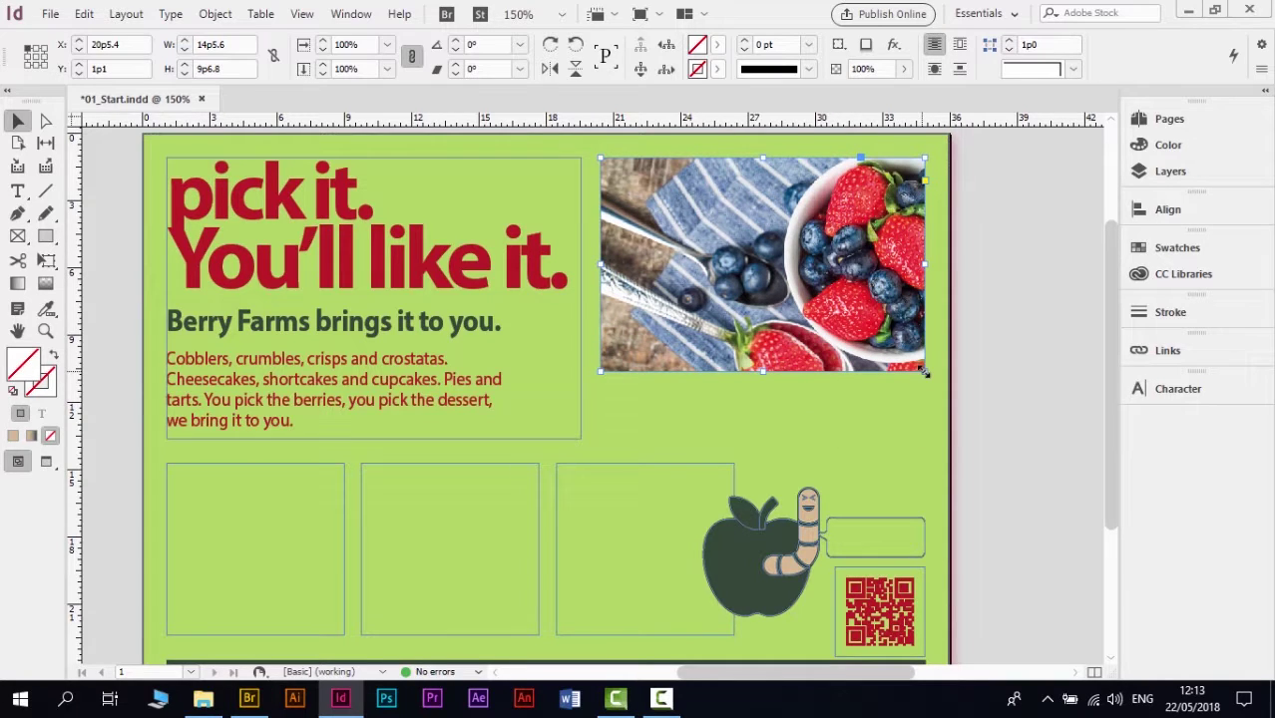
Step: Scale the berry image and its frame together to about 14p5.6 wide by 11p6 high, keeping the upper-left corner fixed
left_click_drag(924, 370, 963, 439)
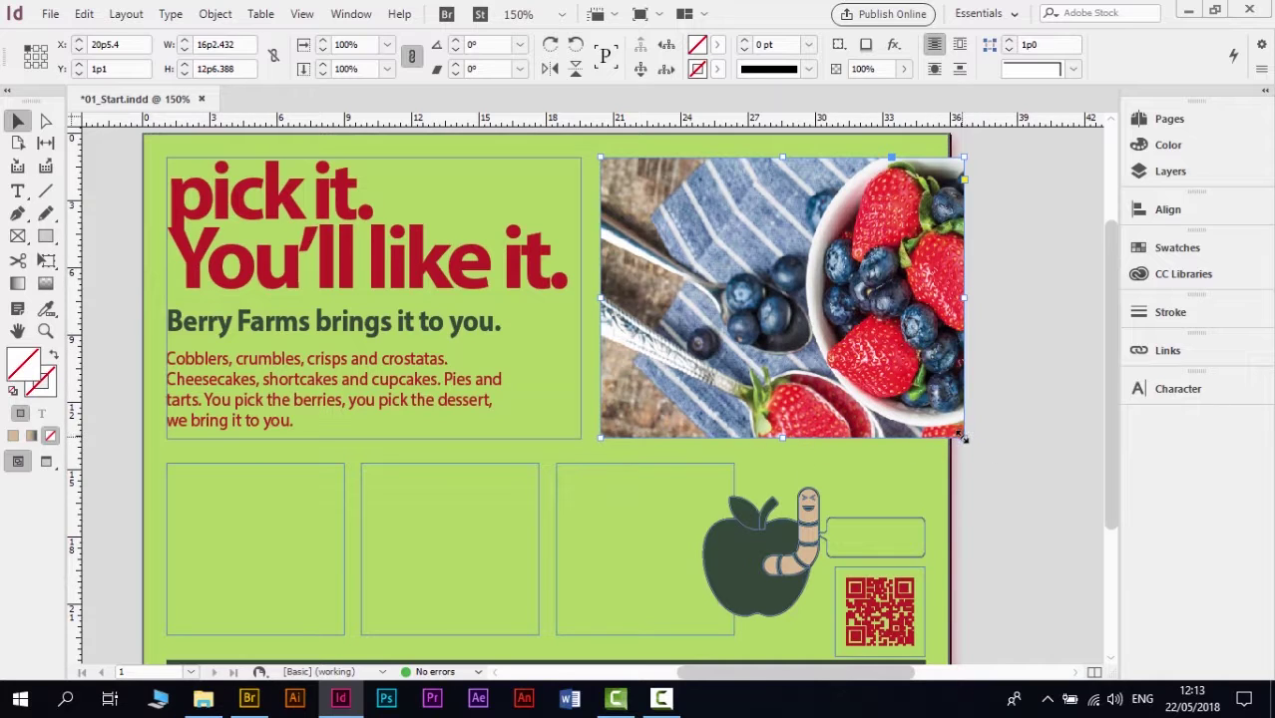
left_click_drag(964, 436, 934, 424)
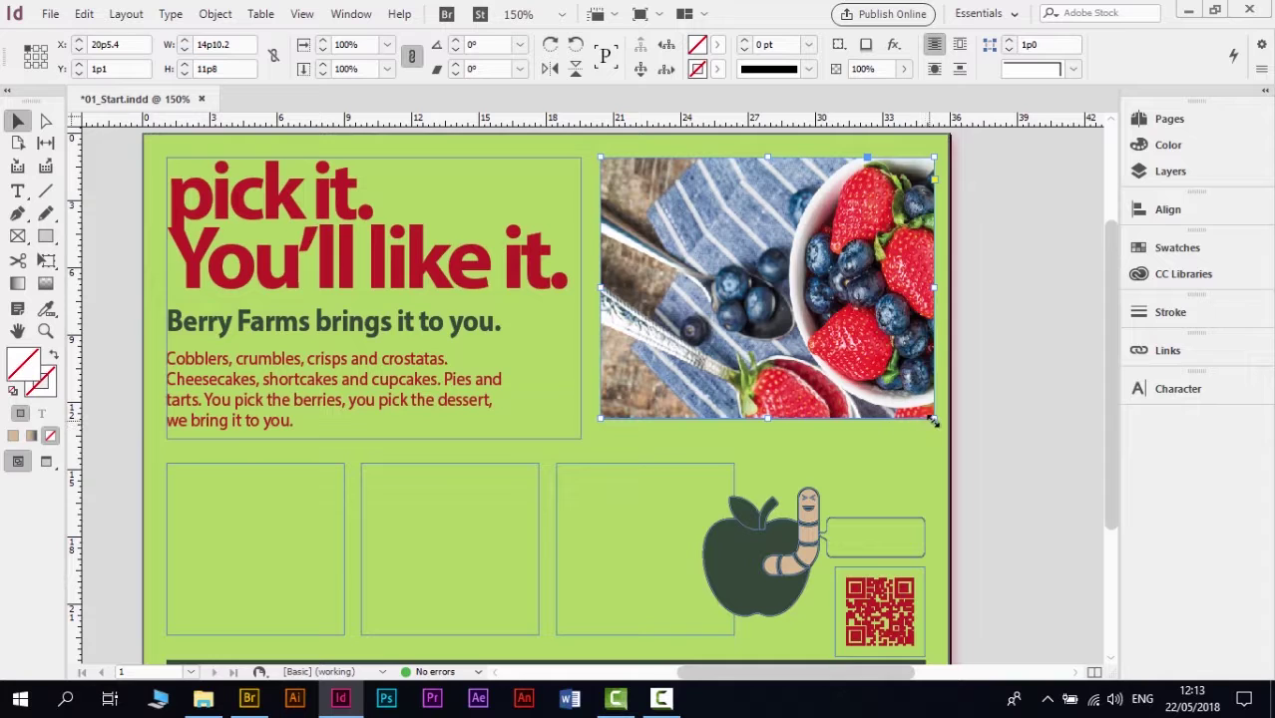
left_click_drag(933, 417, 926, 419)
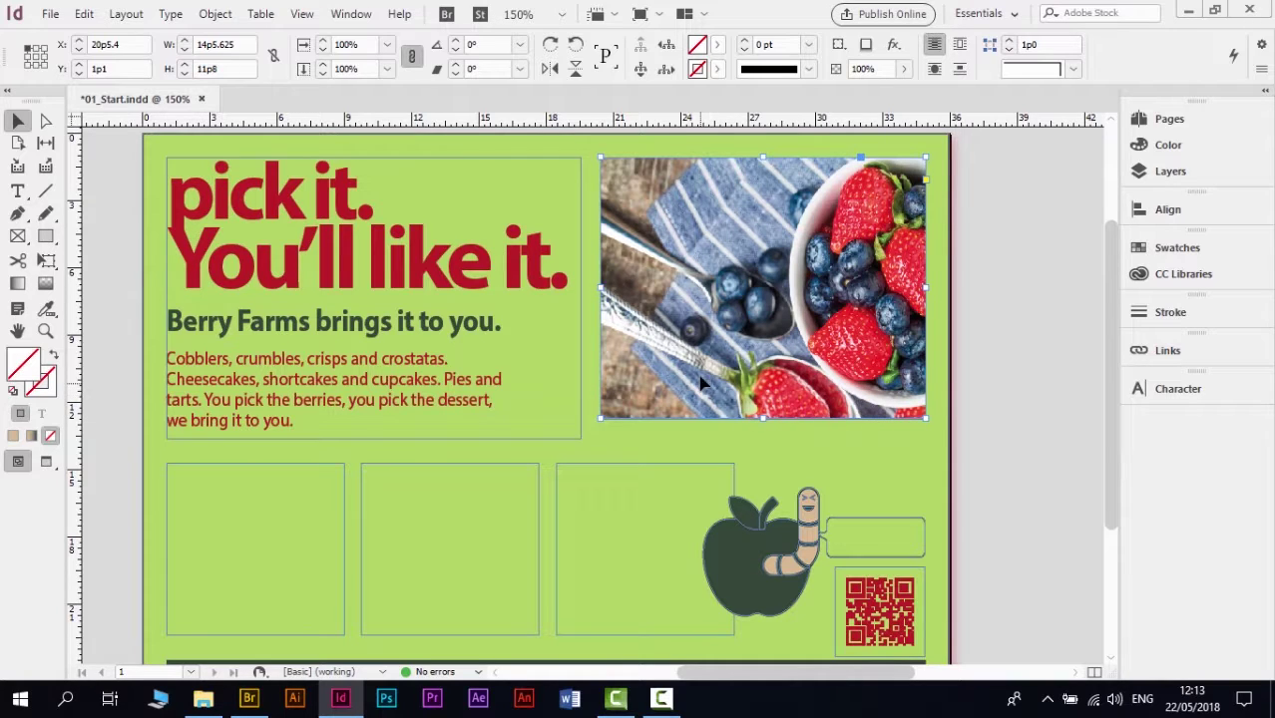
Step: Check the berry image's extent beyond its frame, and stretch image and frame together down to a height of about 12p6.8
left_click(743, 275)
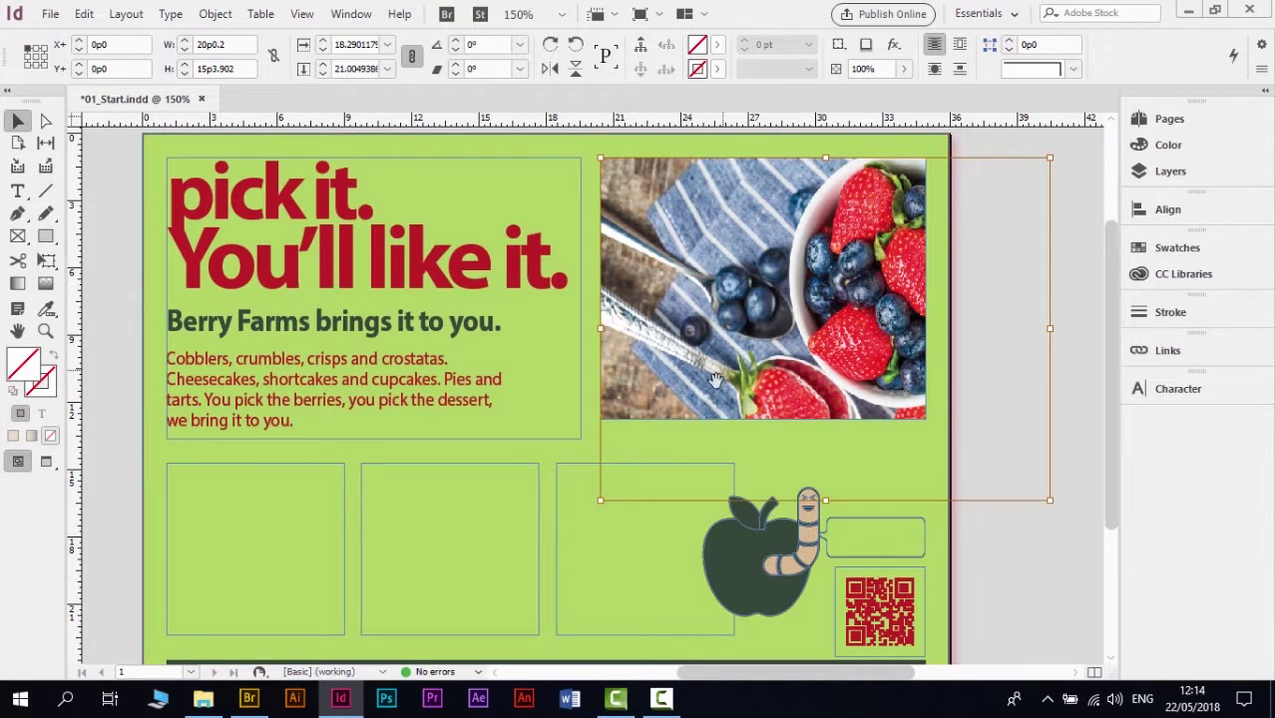
key("Escape")
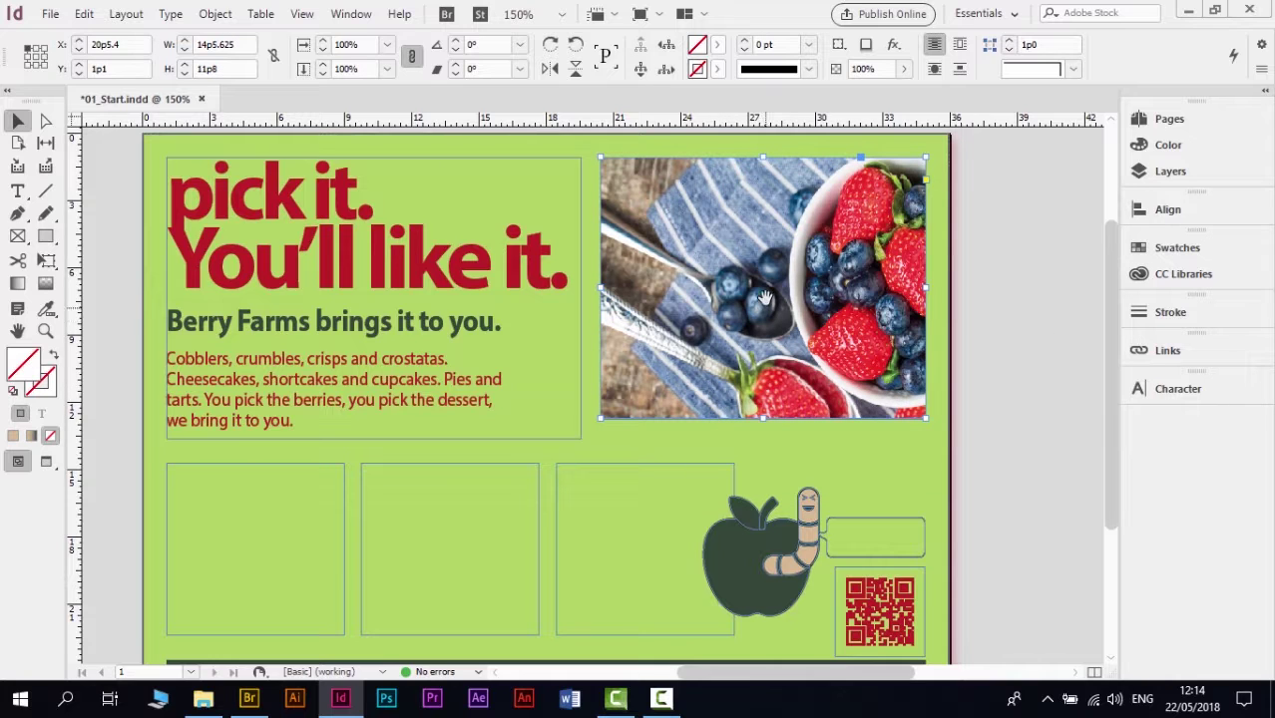
left_click(764, 296)
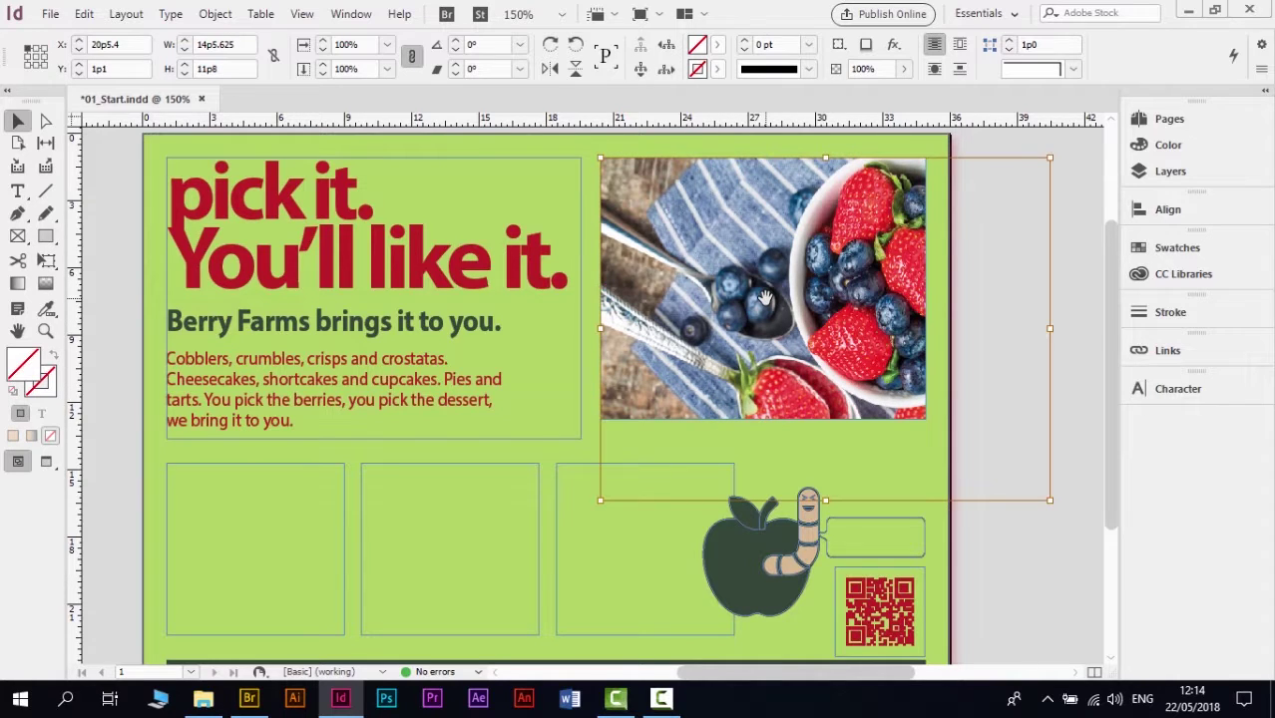
left_click(926, 420)
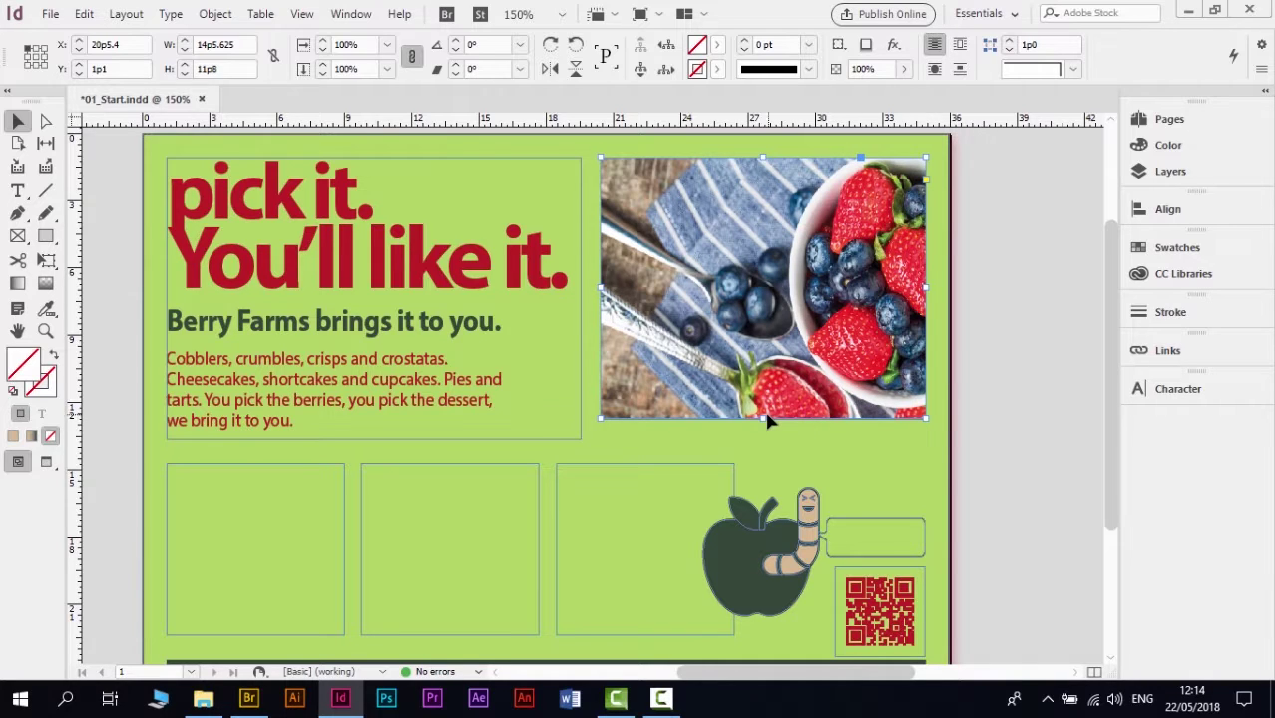
left_click_drag(761, 420, 778, 440)
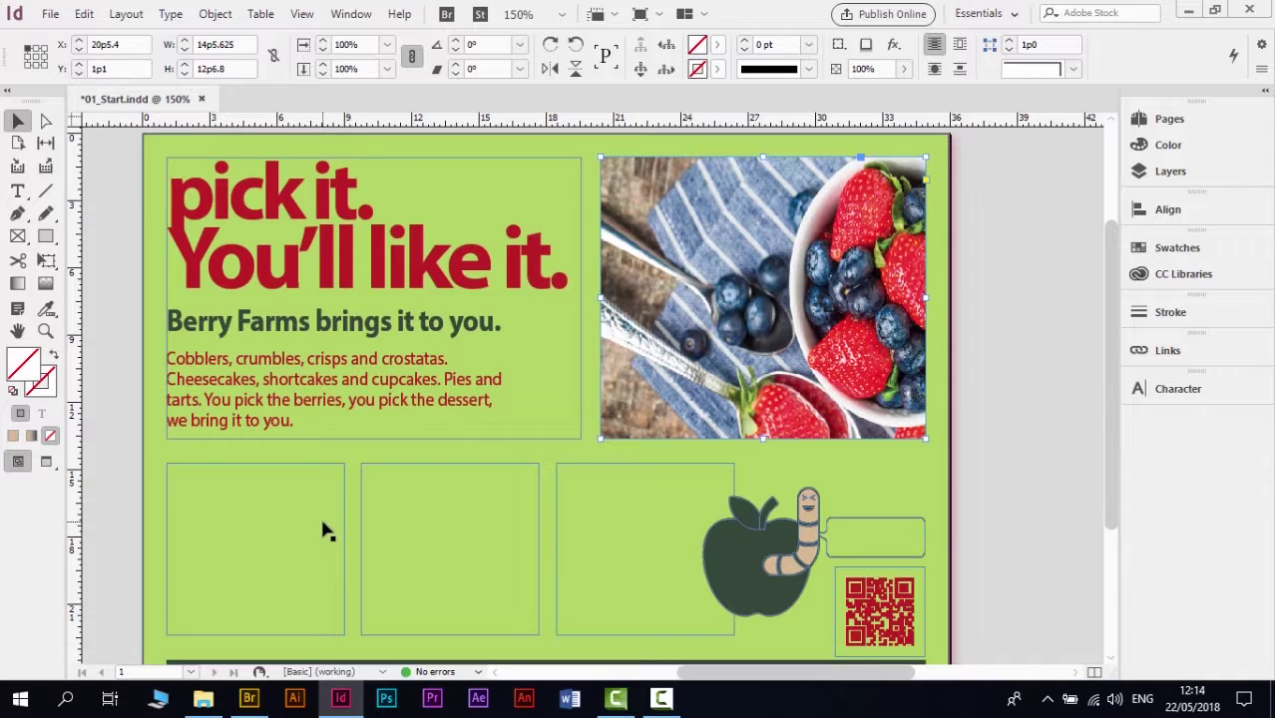
key("F10")
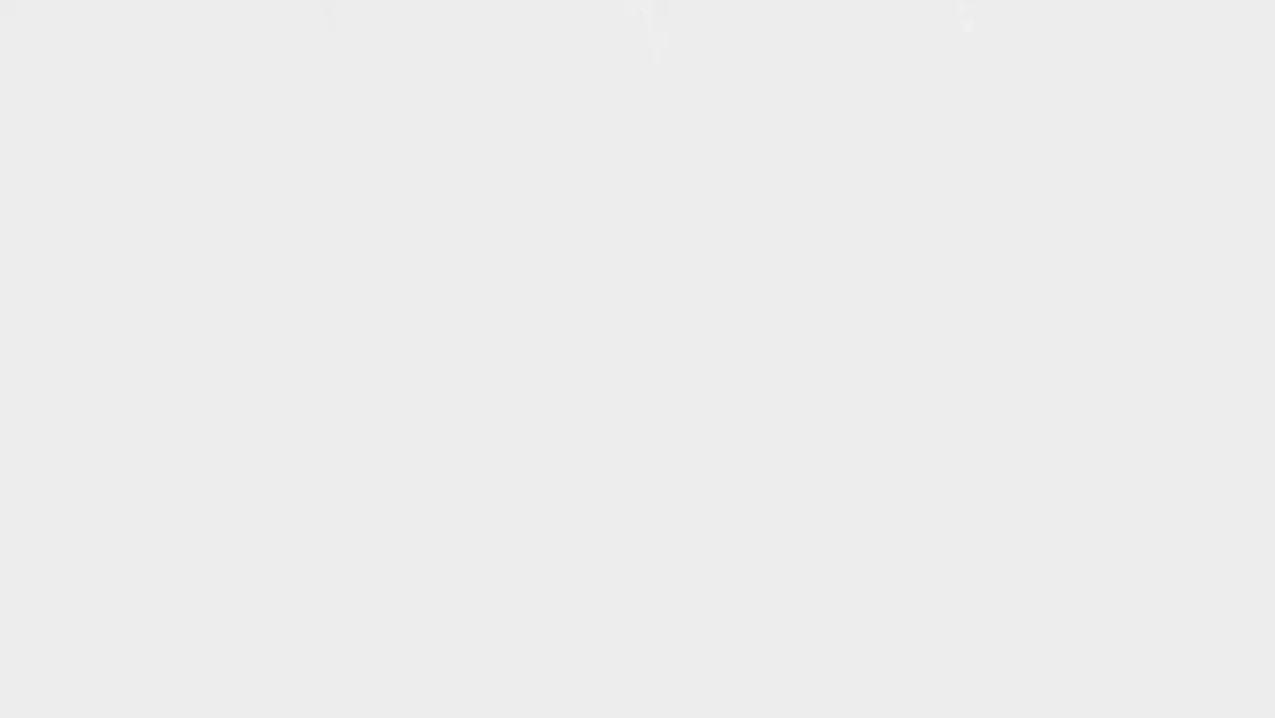